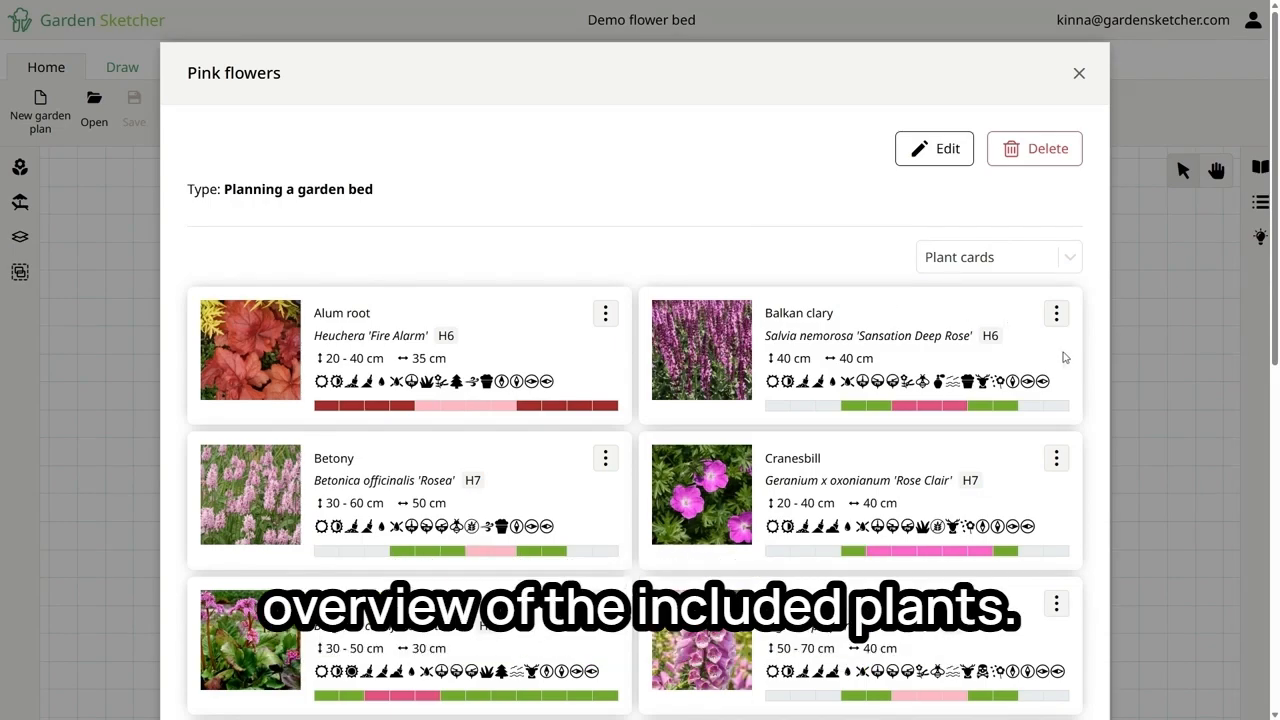
Look through the plants in the Pink flowers collection as plant cards and as a mood board.
scroll(1084, 364, "down", 3)
scroll(1084, 364, "down", 3)
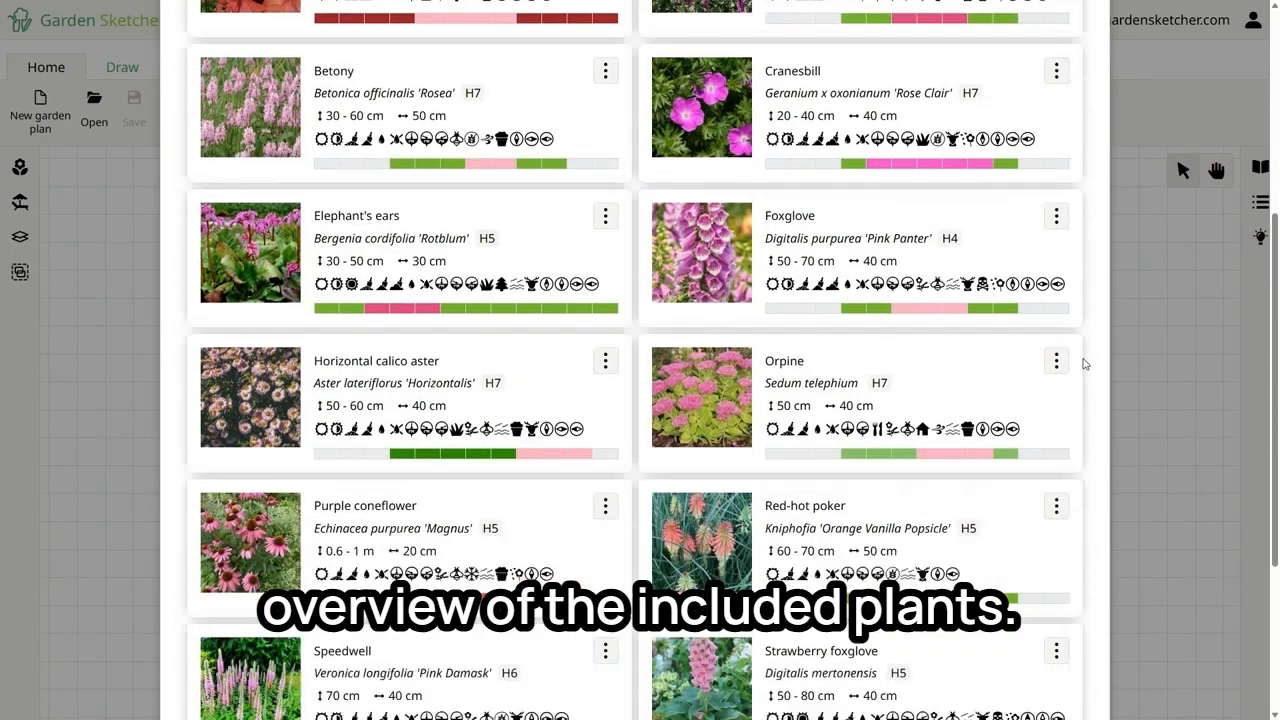
scroll(1084, 362, "up", 6)
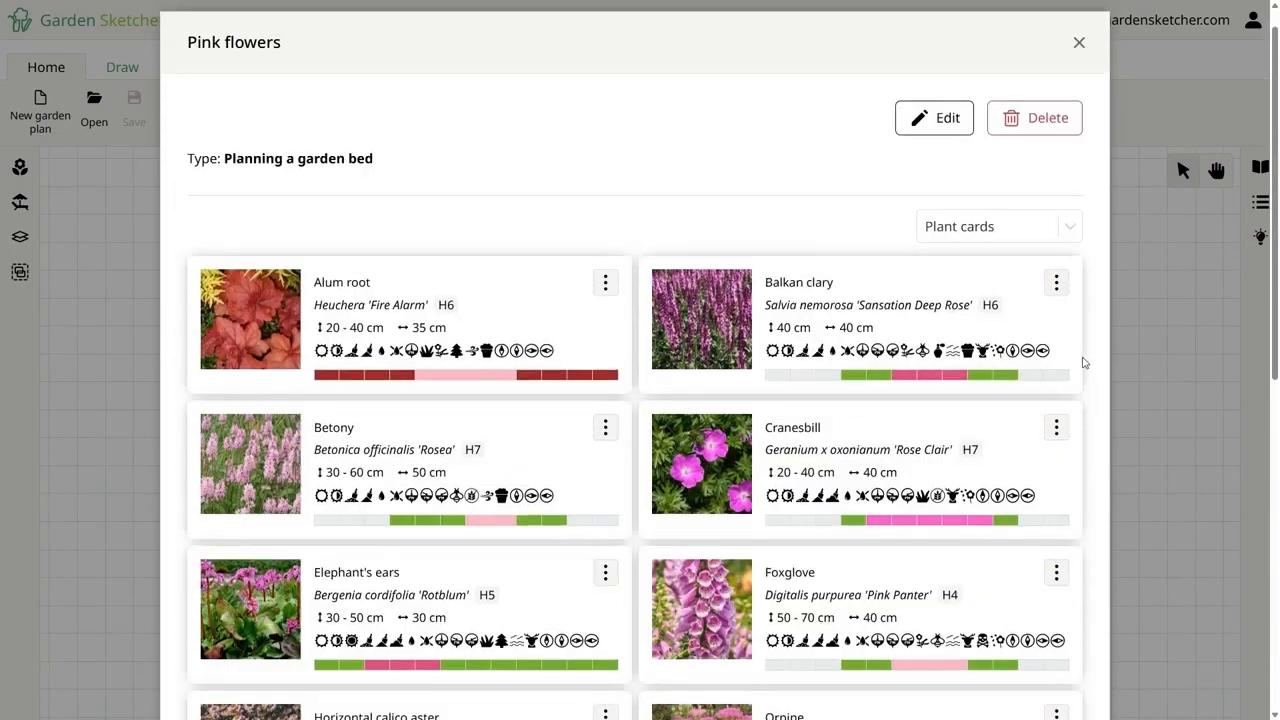
left_click(990, 226)
left_click(979, 334)
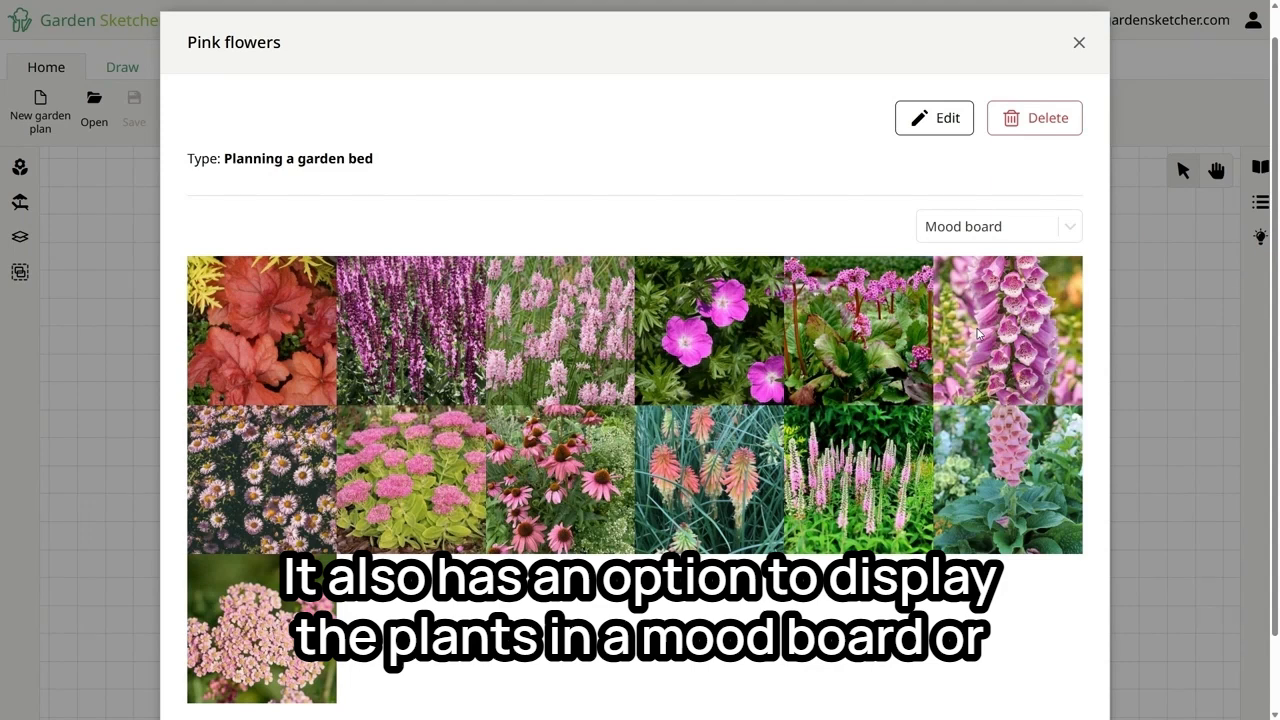
Display the collection as plant models and go through the months from January to see the seasonal changes.
left_click(986, 226)
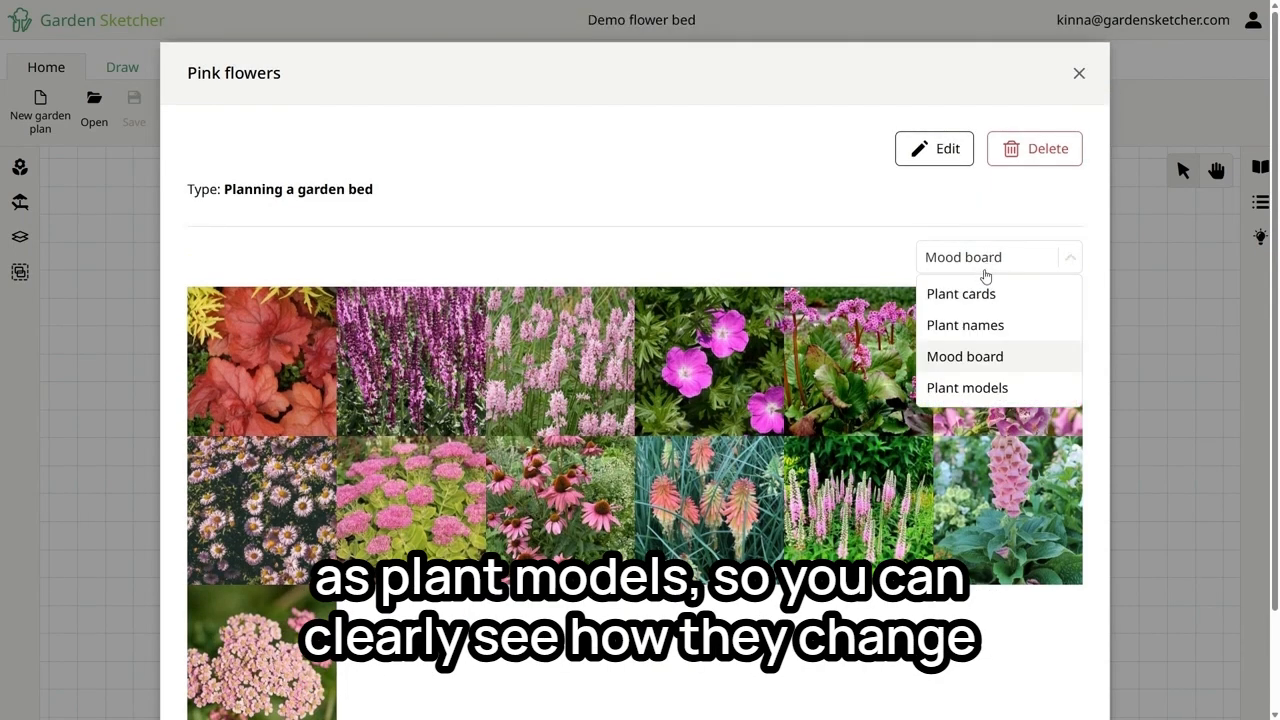
left_click(965, 396)
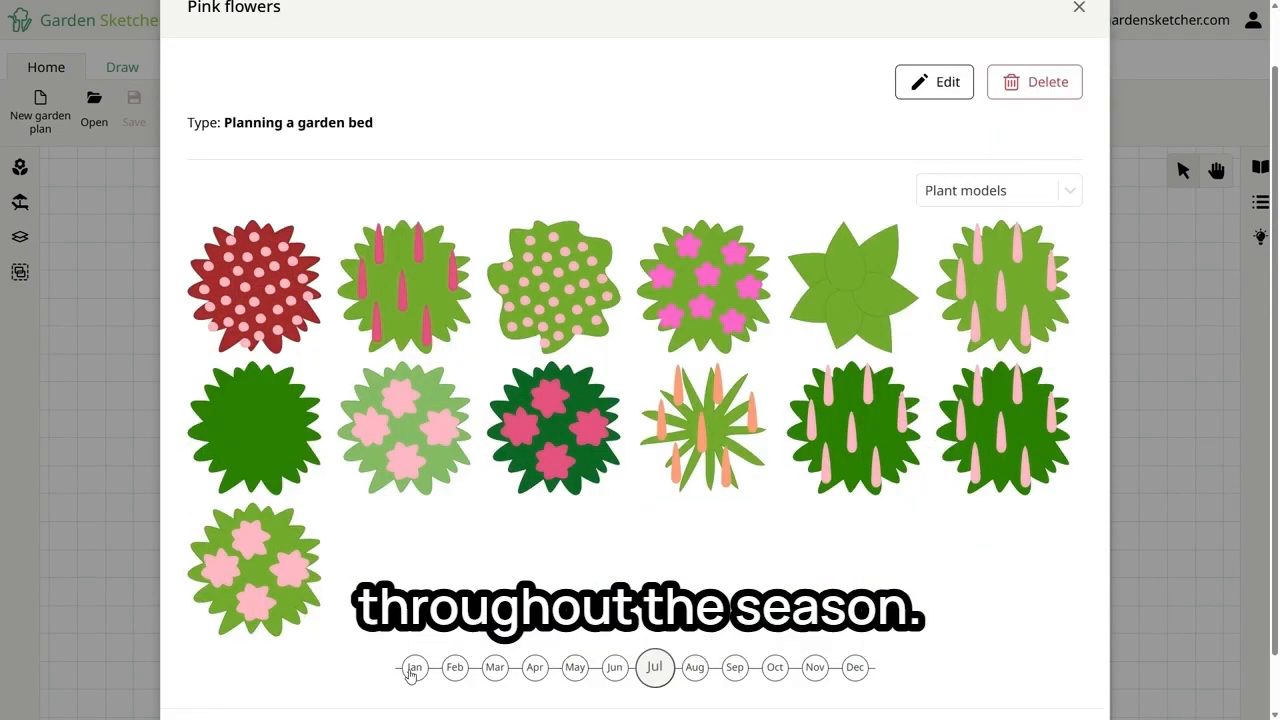
left_click_drag(411, 675, 640, 667)
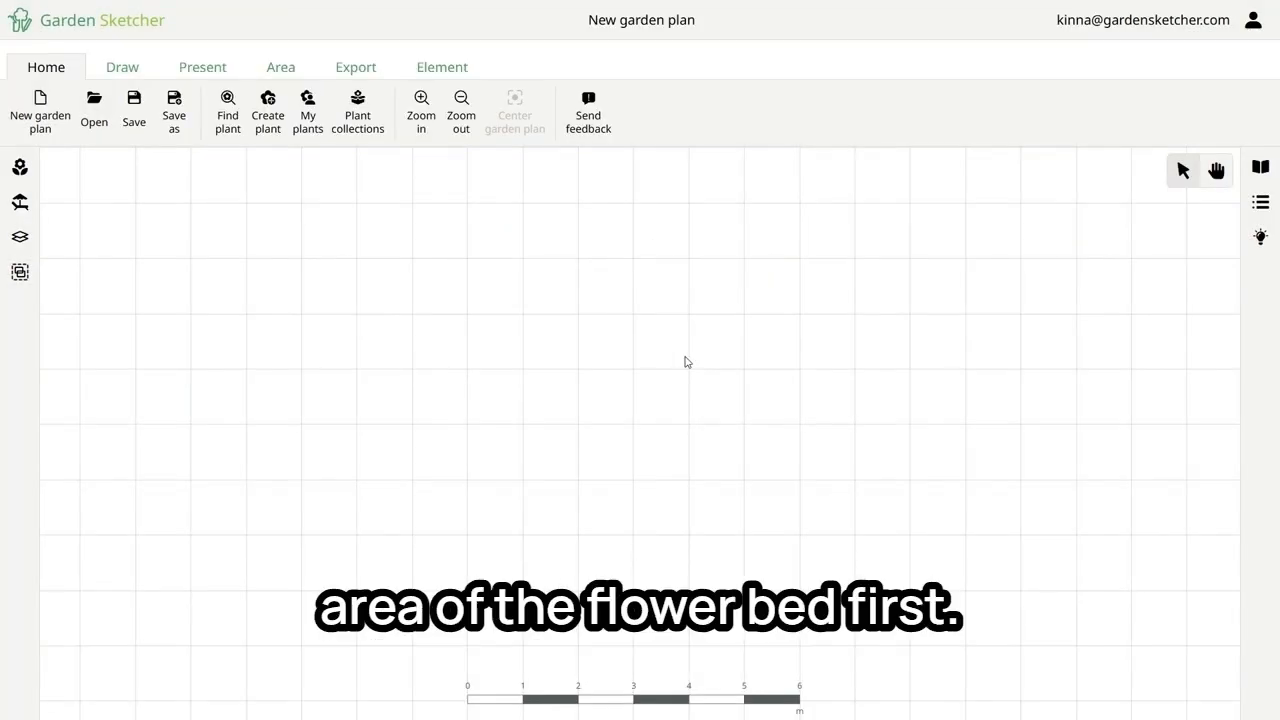
Draw an ellipse in the middle of the garden plan and set its width and length to 3 m.
left_click(122, 68)
left_click(84, 122)
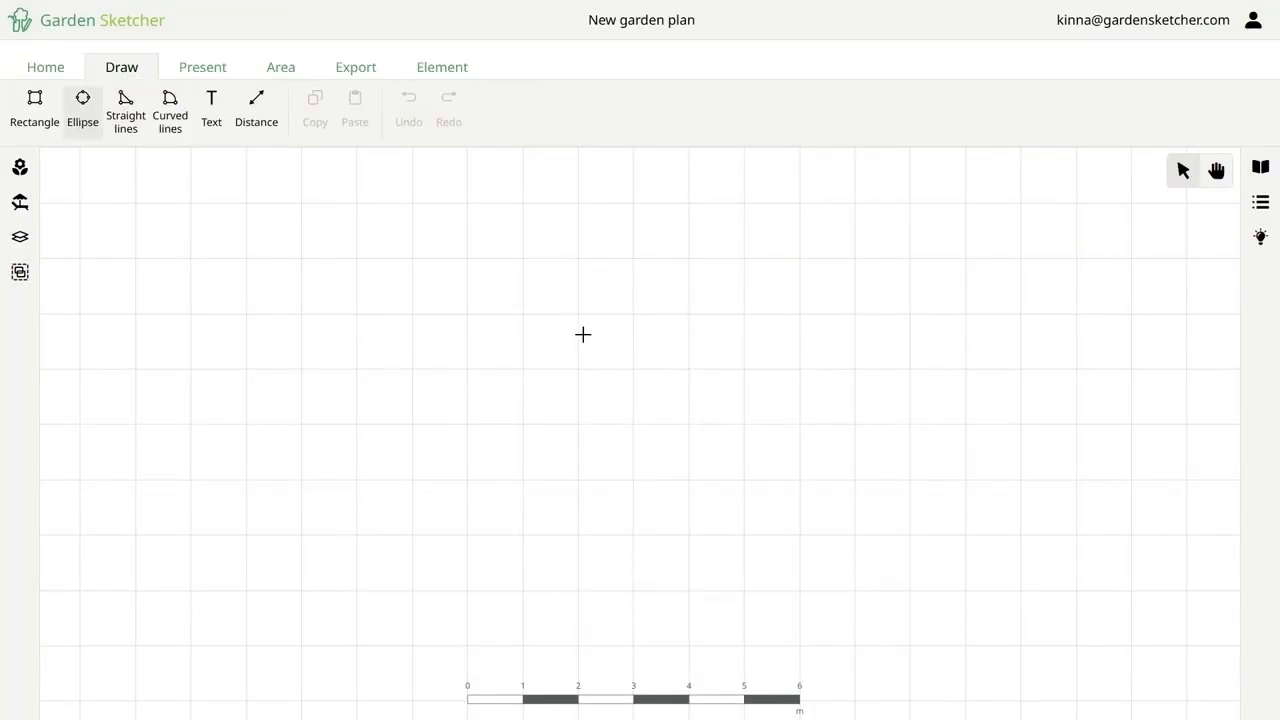
left_click_drag(583, 334, 733, 487)
mouse_move(77, 100)
left_mouse_down()
mouse_move(51, 106)
mouse_move(52, 129)
left_mouse_up()
type("33")
Give the circular bed a brown background colour and remove its border line.
scroll(675, 430, "up", 5)
left_click(189, 108)
left_click(640, 448)
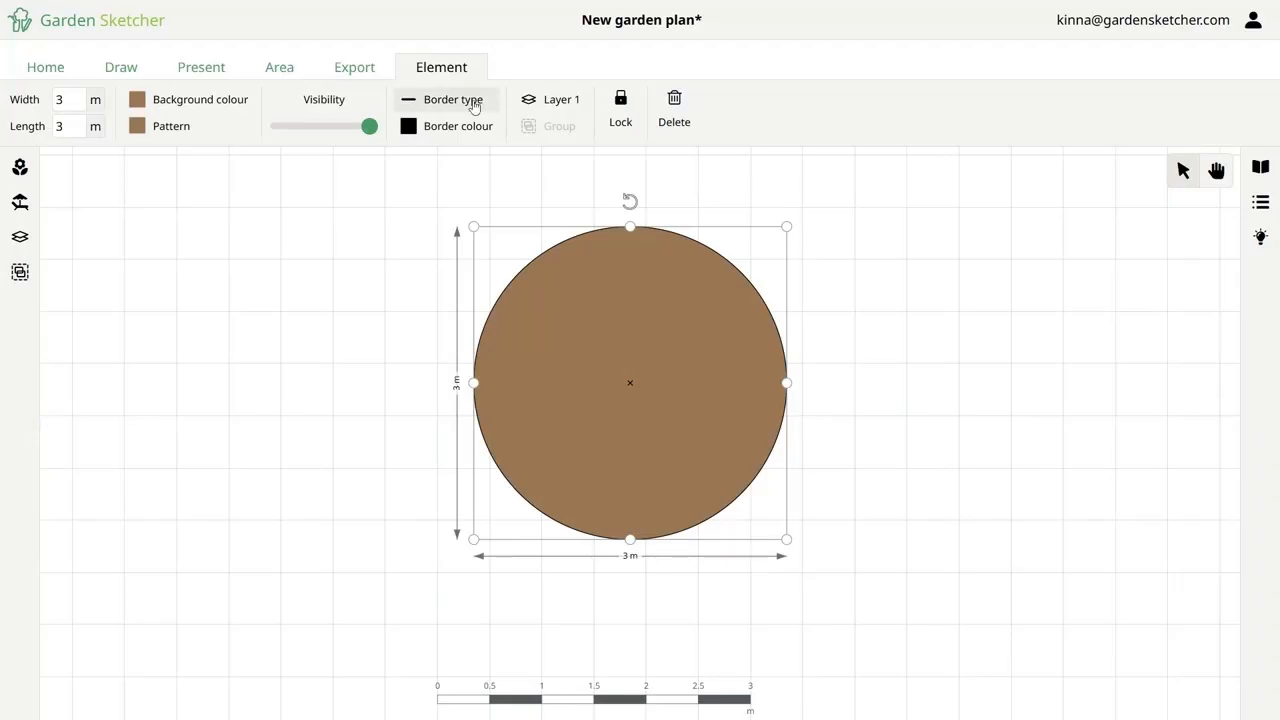
left_click(474, 107)
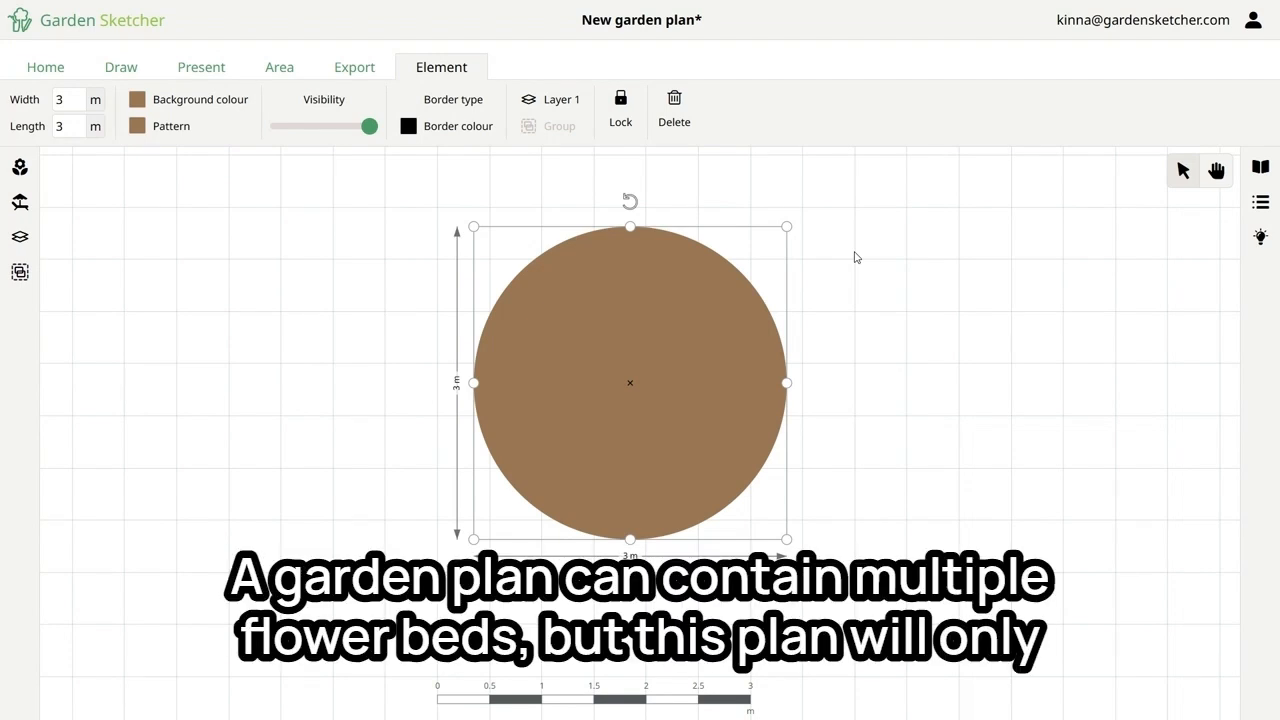
left_click(855, 258)
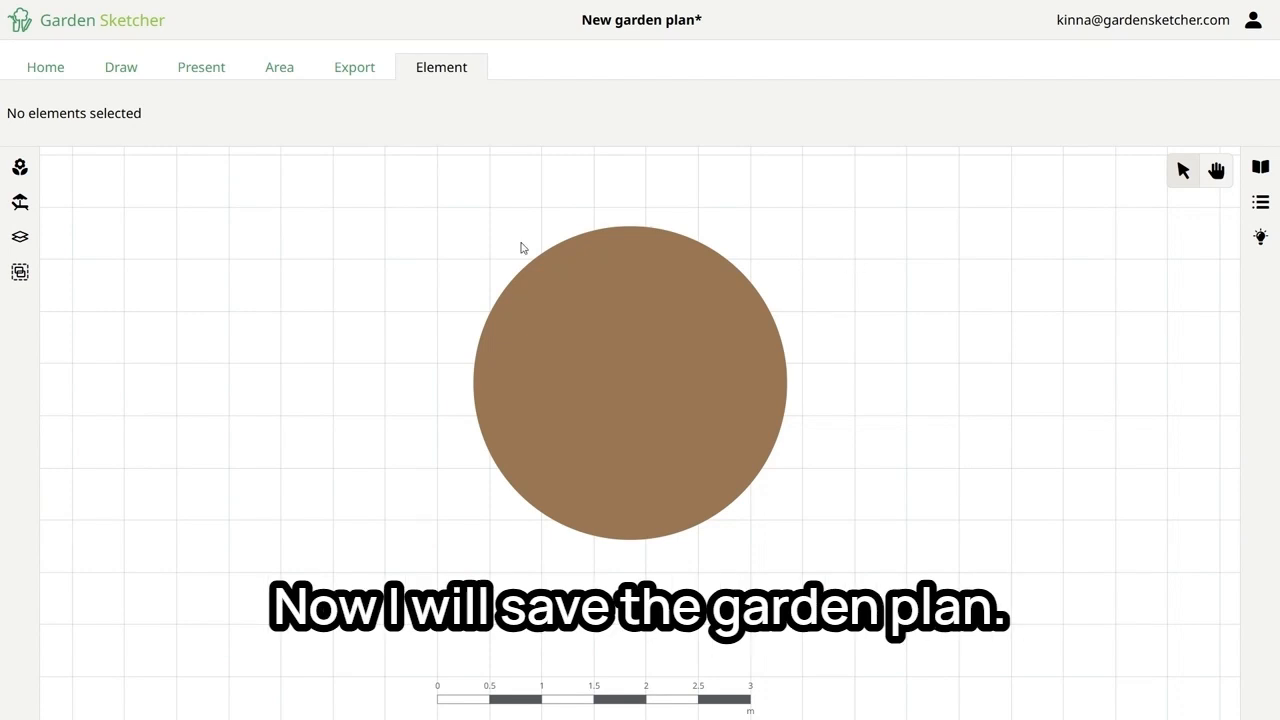
Save the garden plan under the name "Demo flower bed".
left_click(40, 66)
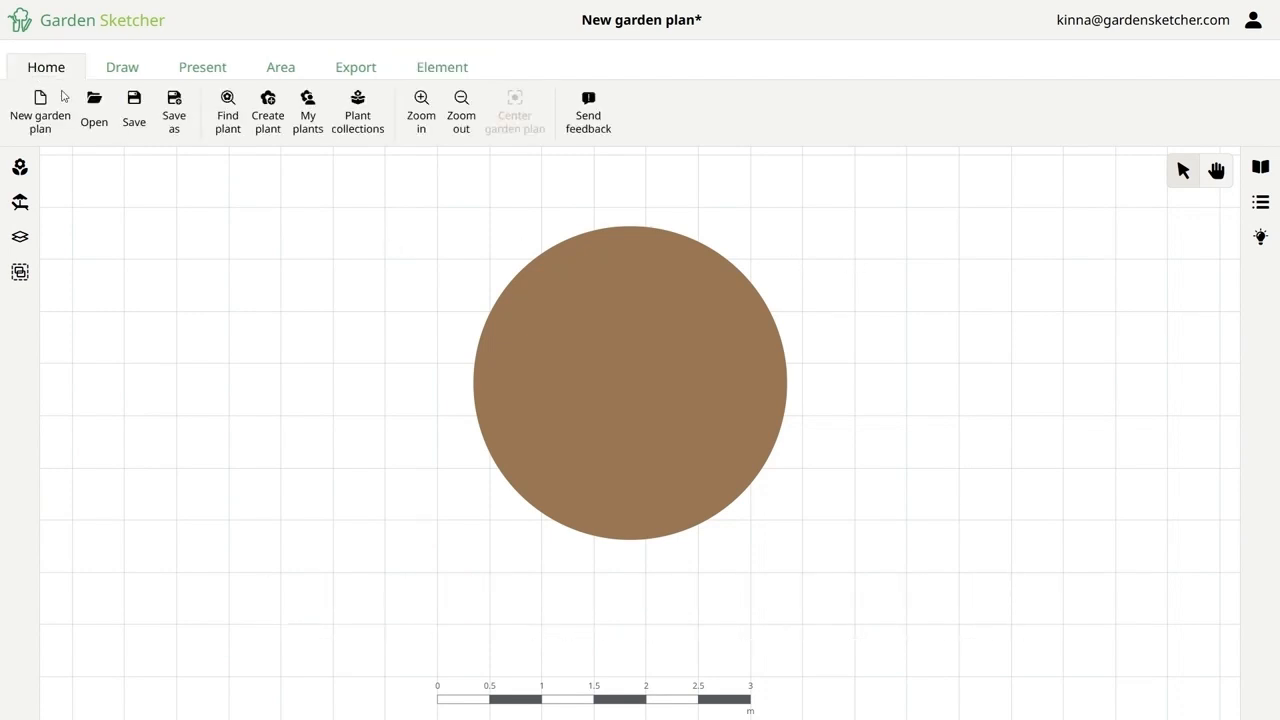
left_click(140, 124)
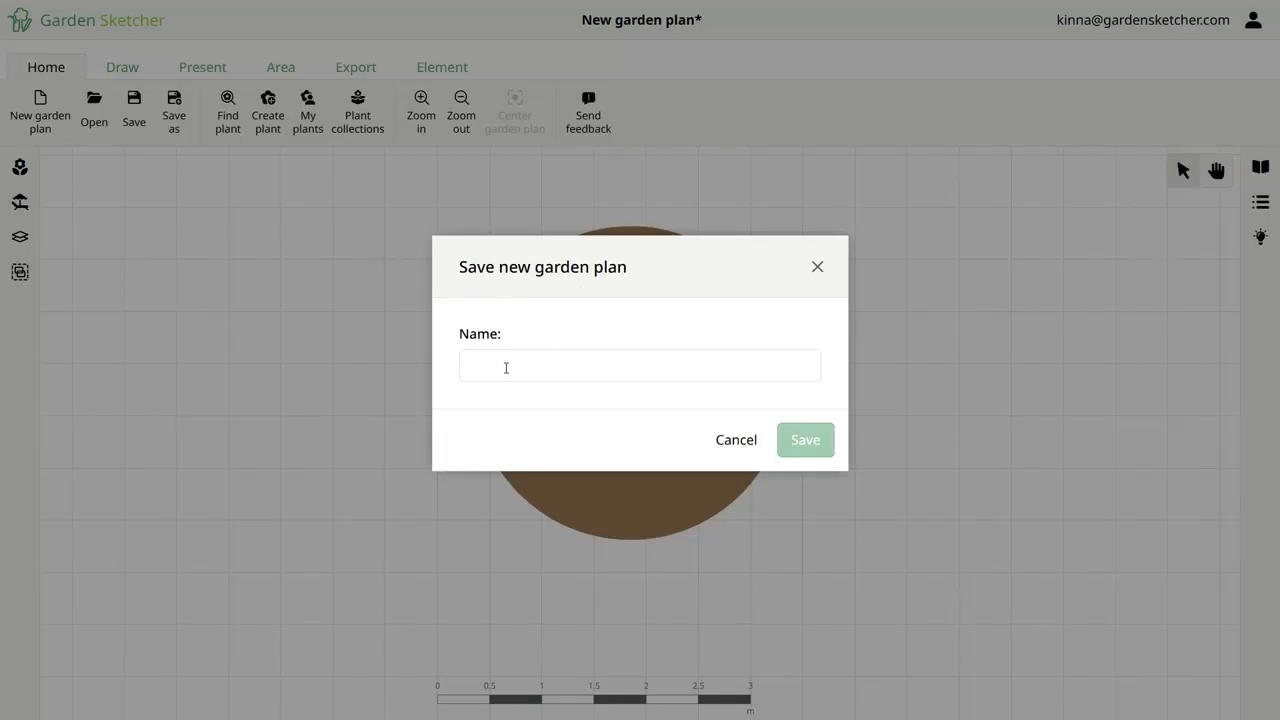
type("Demo")
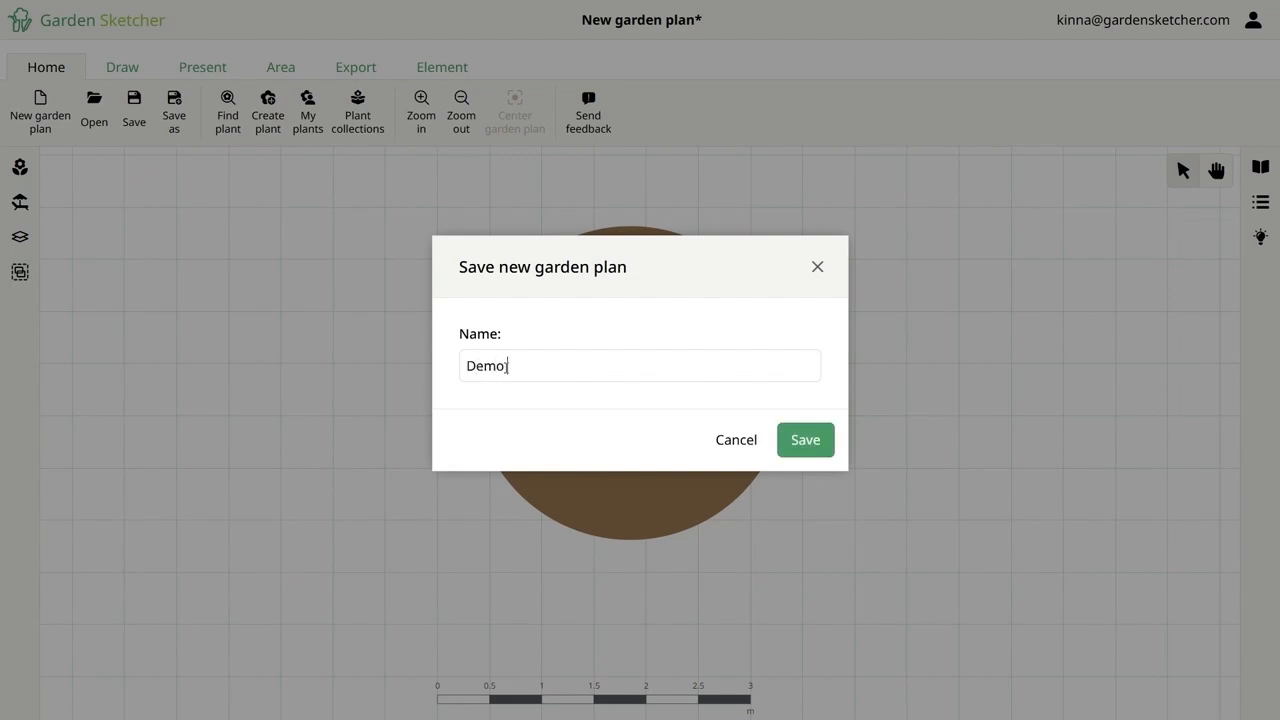
type(" flower bed")
left_click(803, 440)
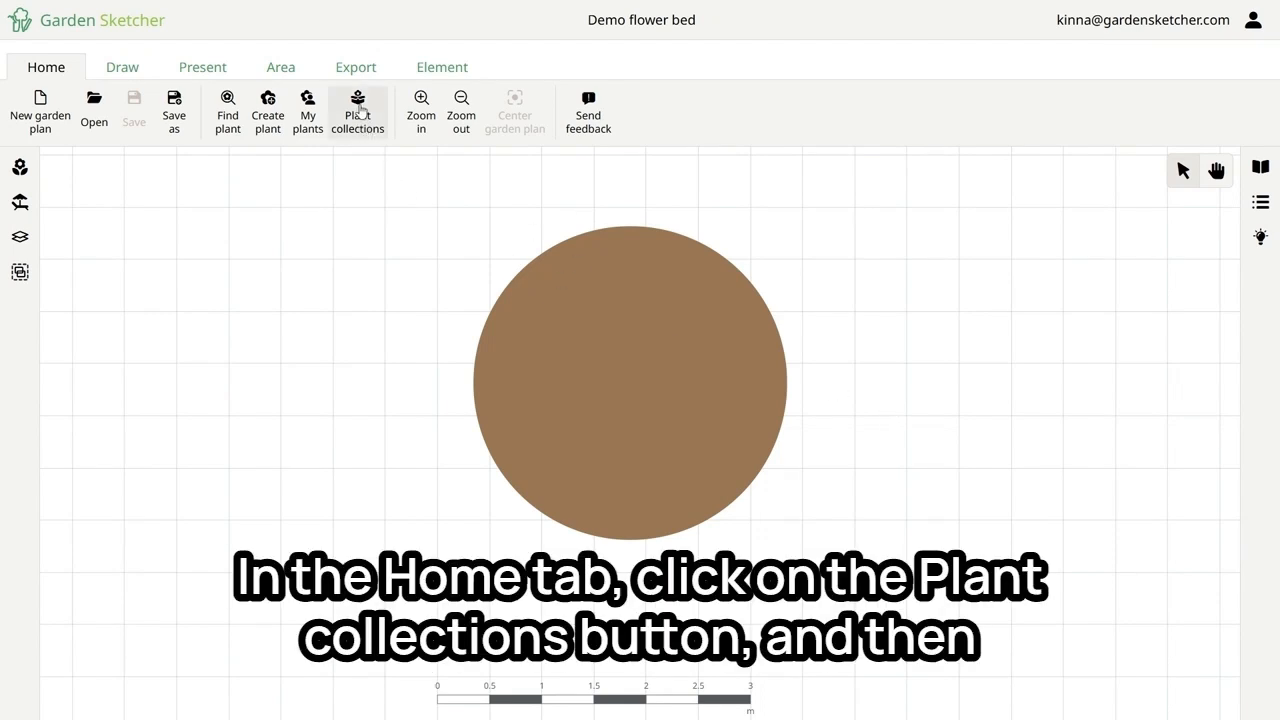
Start a new plant collection named "Pink flowers" with the type Planning a garden bed.
left_click(358, 108)
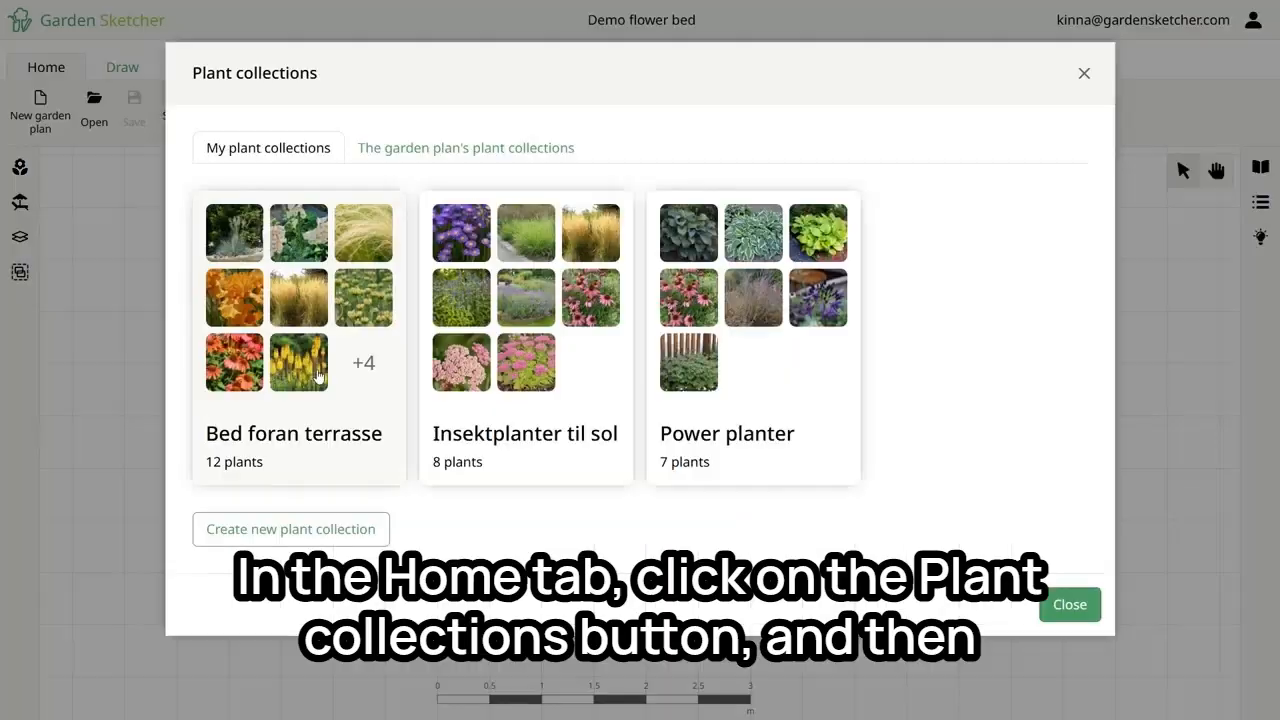
left_click(295, 538)
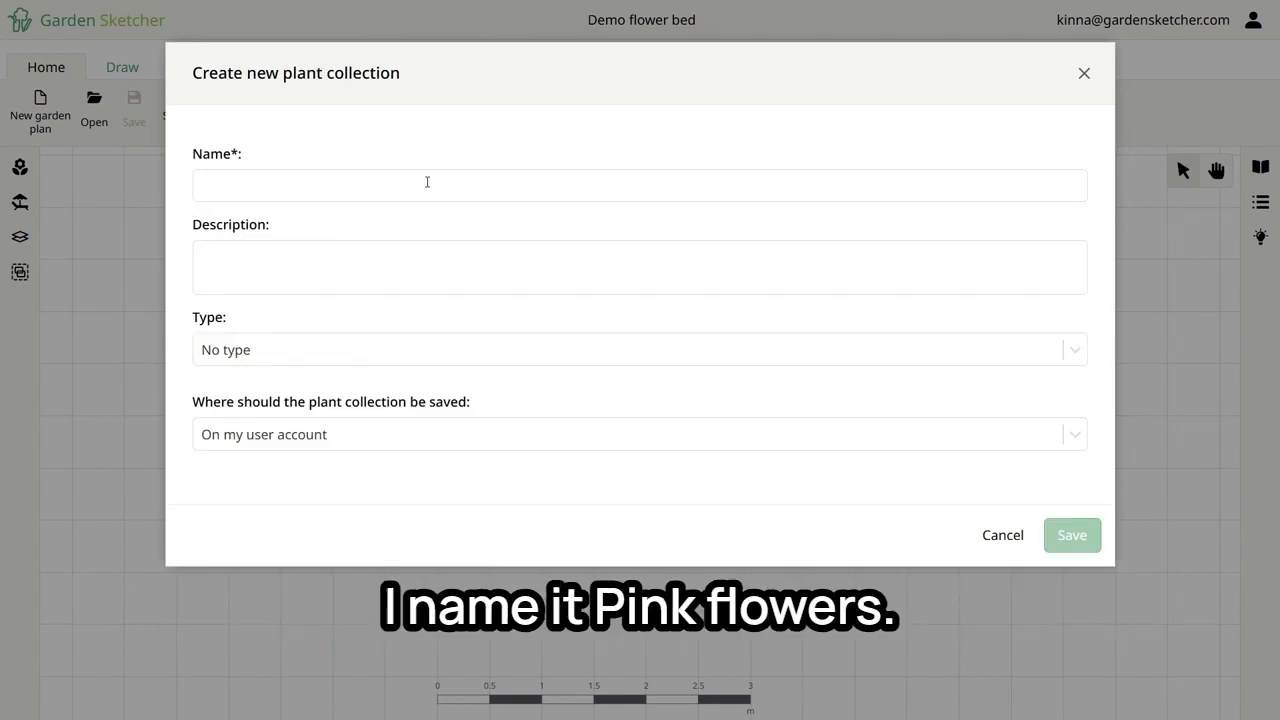
type("P")
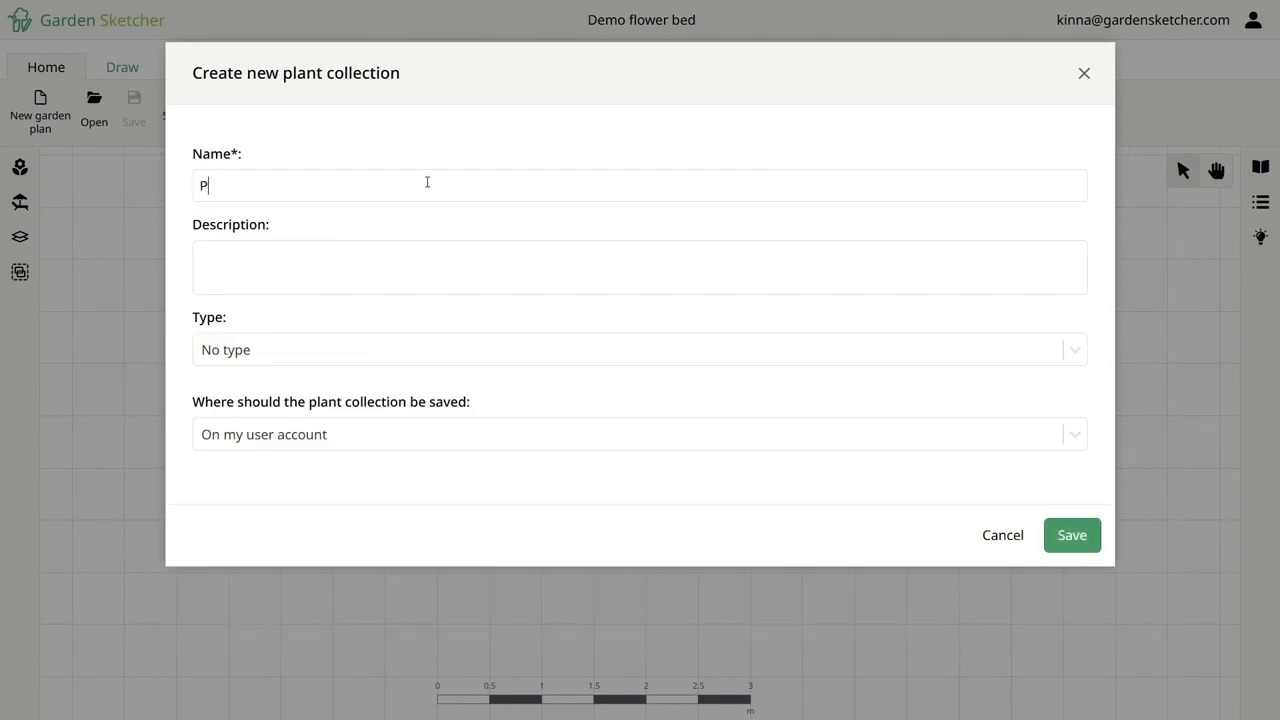
type("ink flowers")
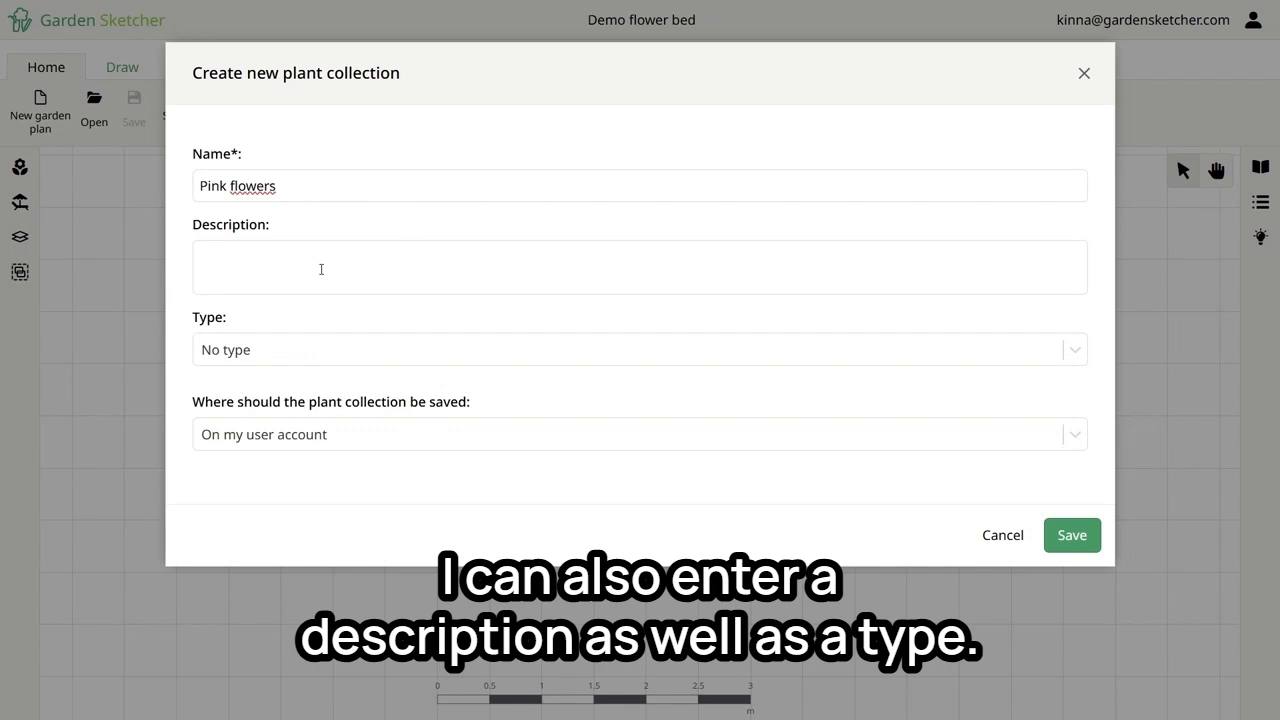
left_click(266, 359)
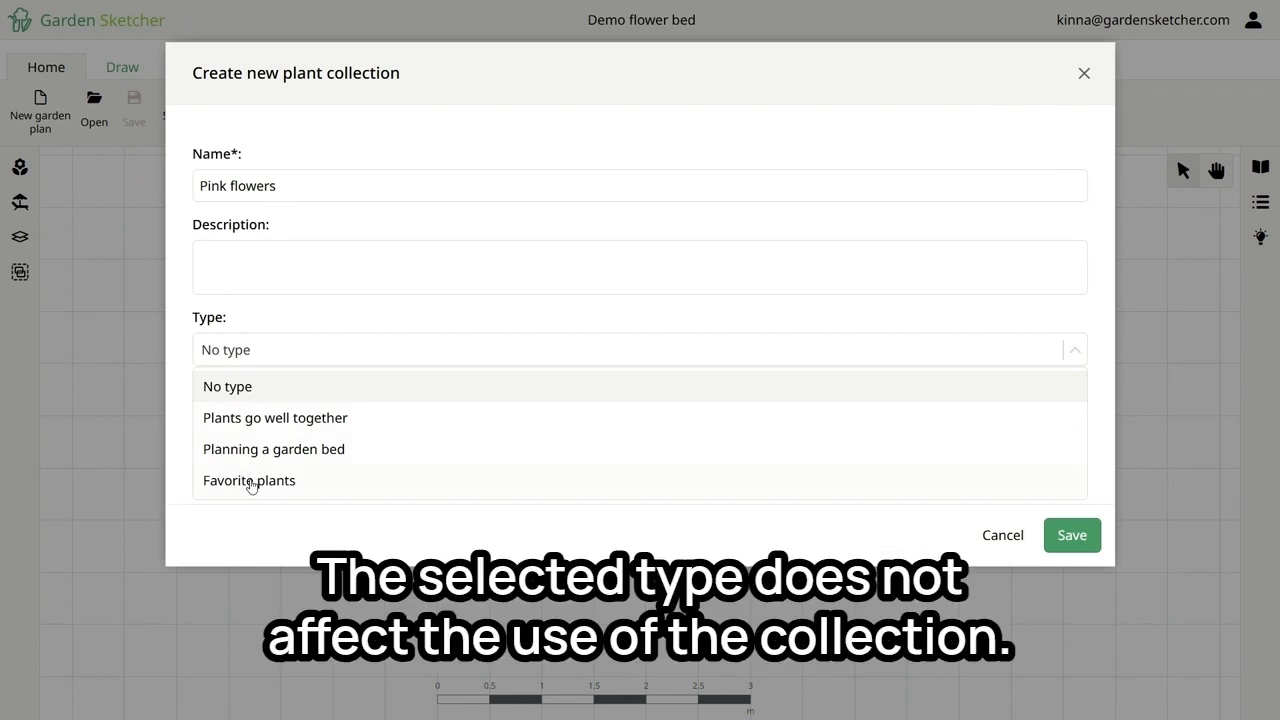
left_click(313, 455)
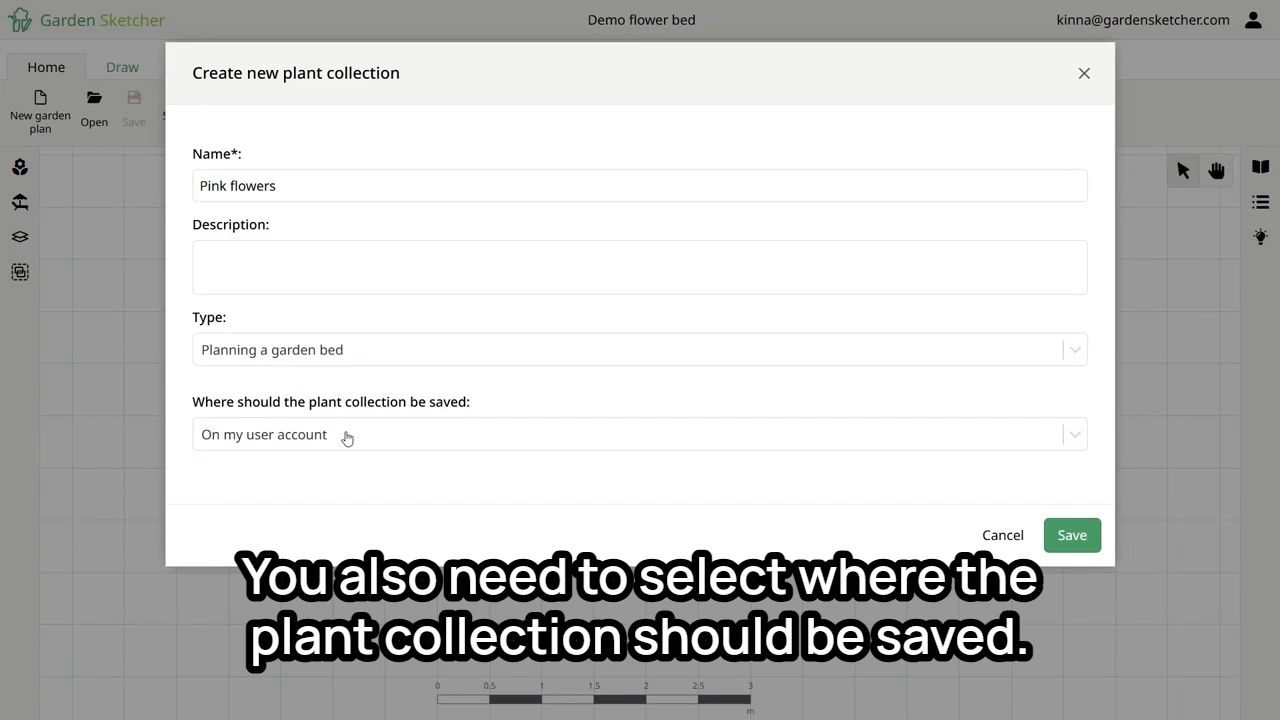
Store the new plant collection on the garden plan, save it and return to the plan.
left_click(346, 438)
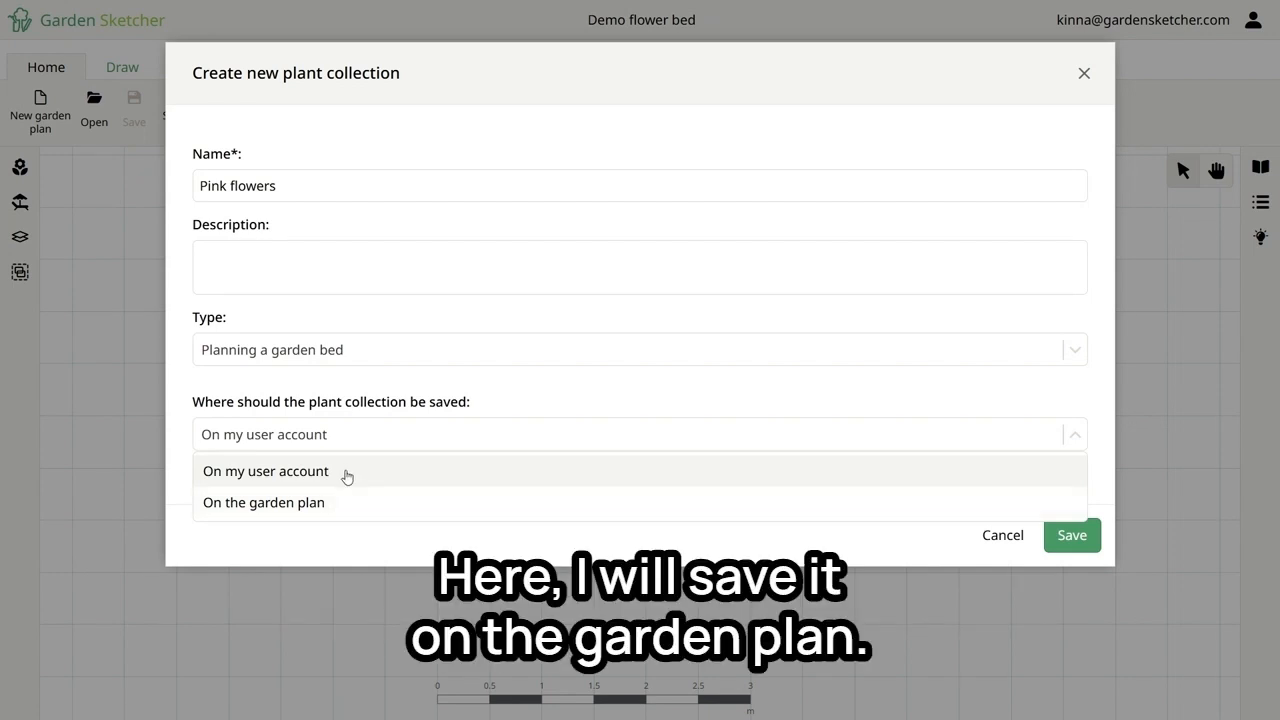
left_click(346, 511)
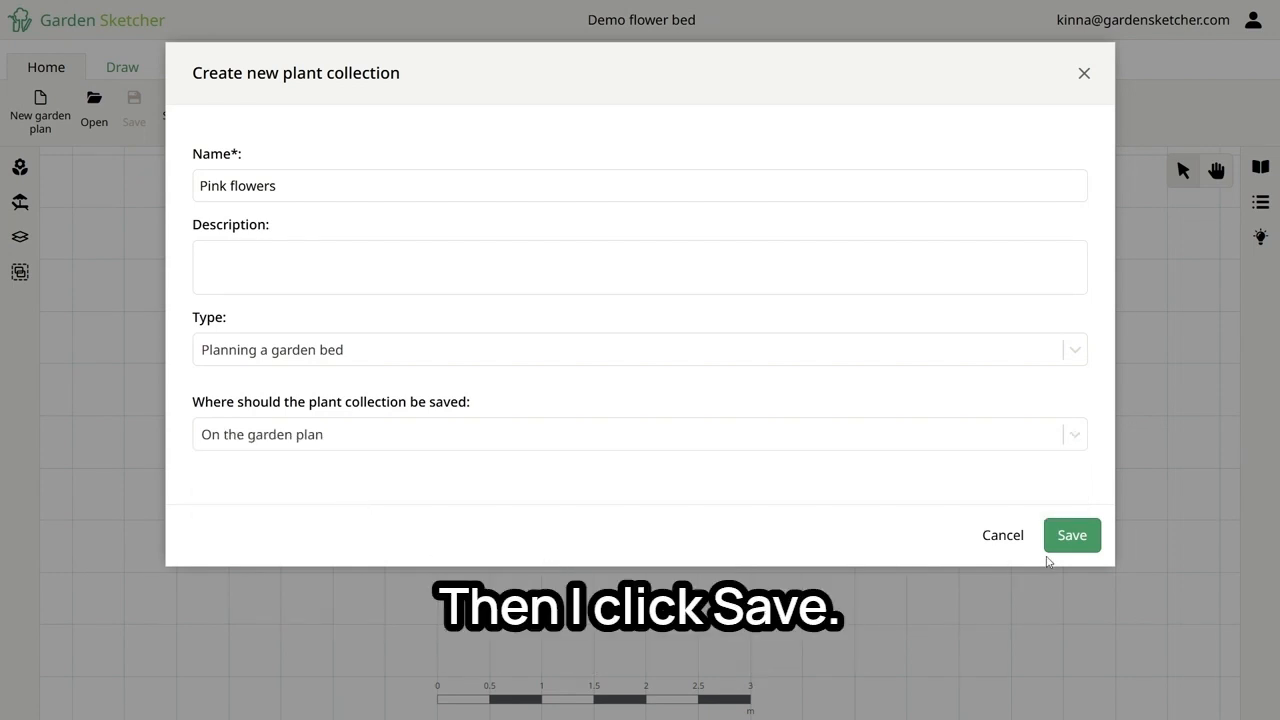
left_click(1072, 538)
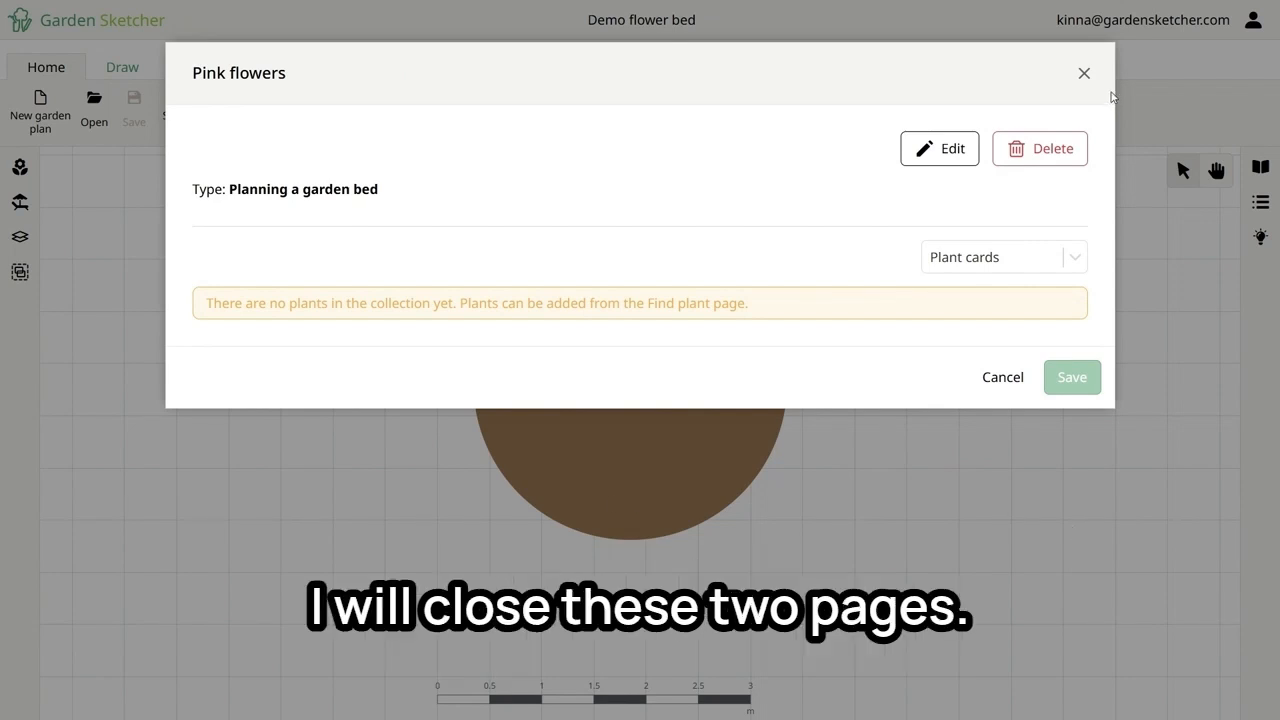
left_click(1084, 74)
left_click(1084, 74)
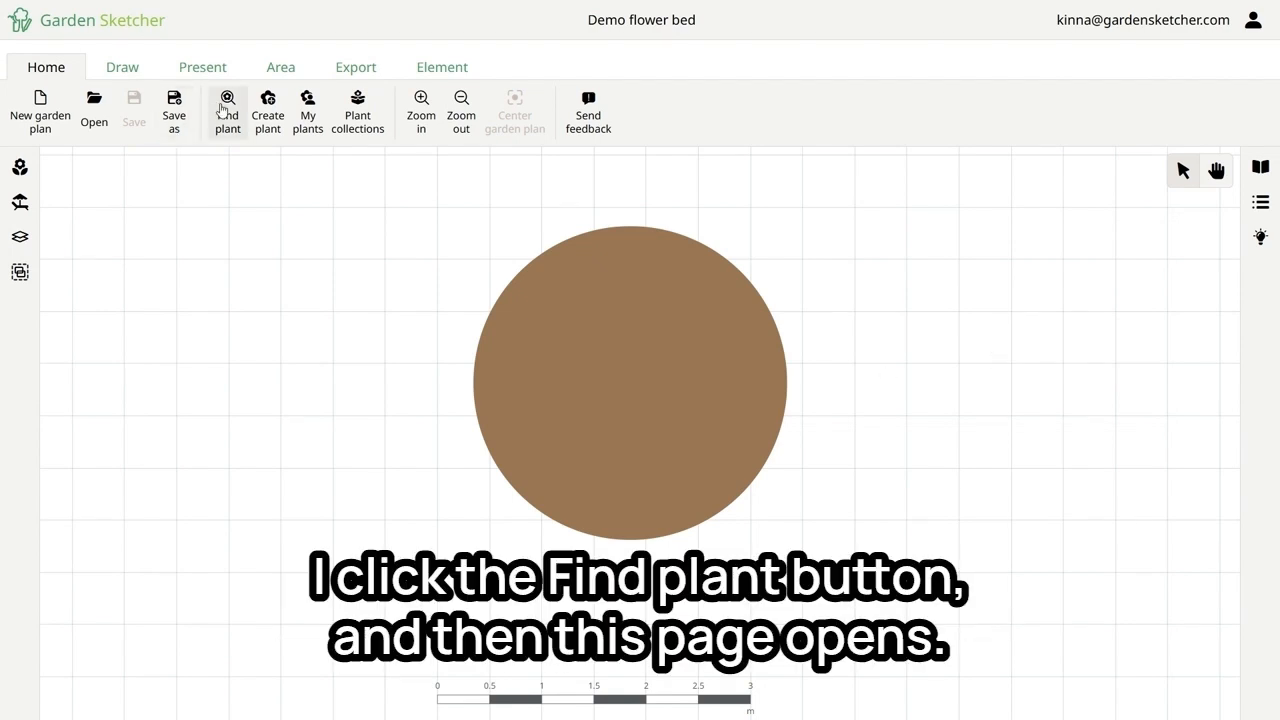
Open the plant search and filter for Perennials with Pink flower color.
left_click(227, 112)
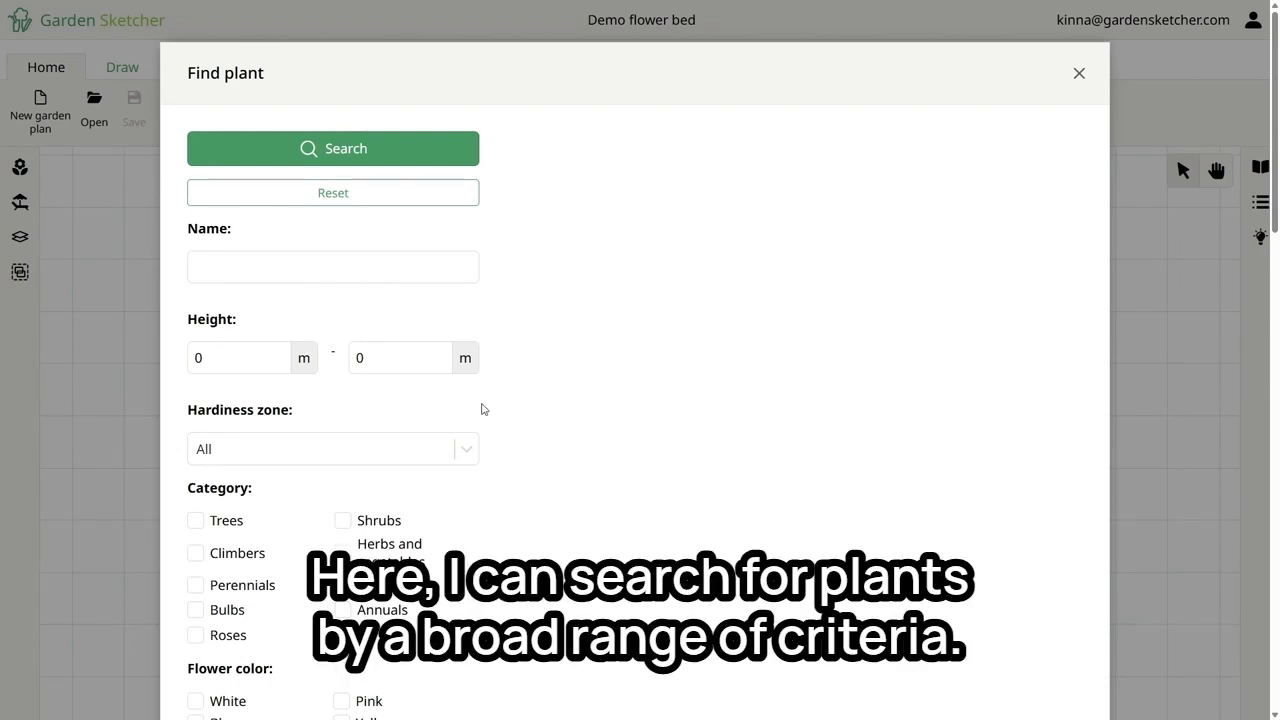
scroll(483, 409, "down", 2)
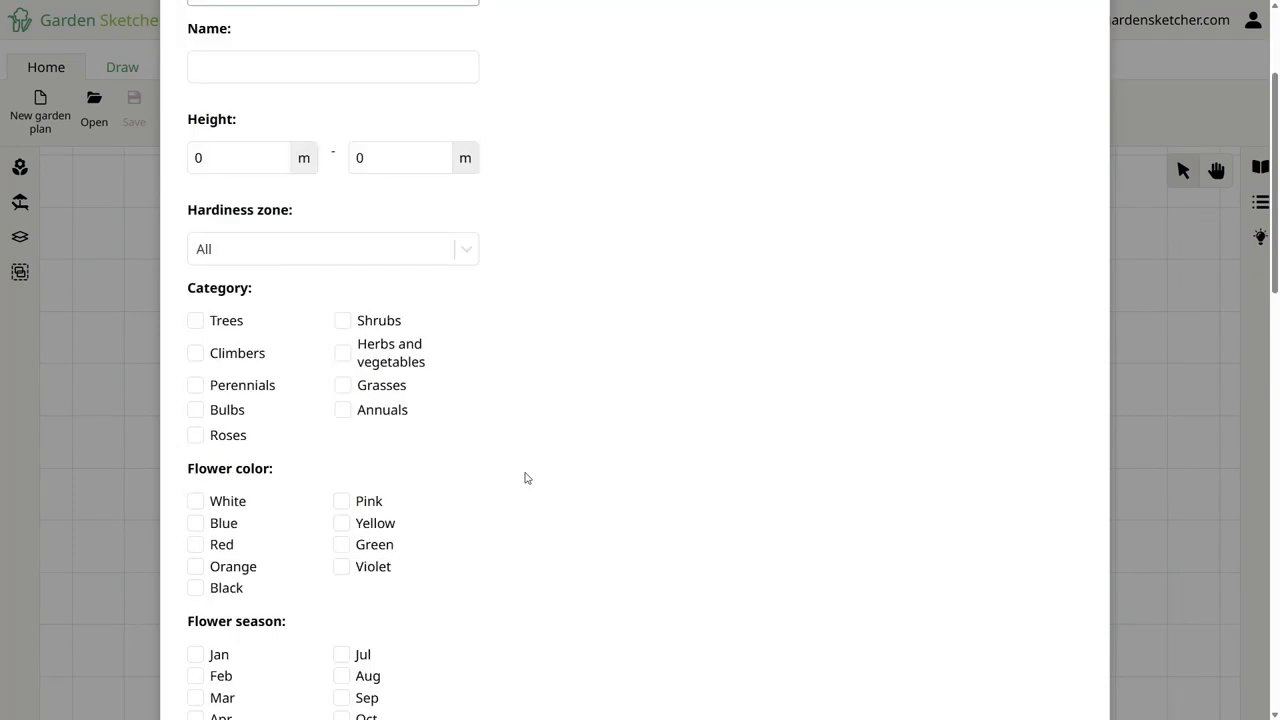
left_click(204, 386)
scroll(512, 468, "down", 2)
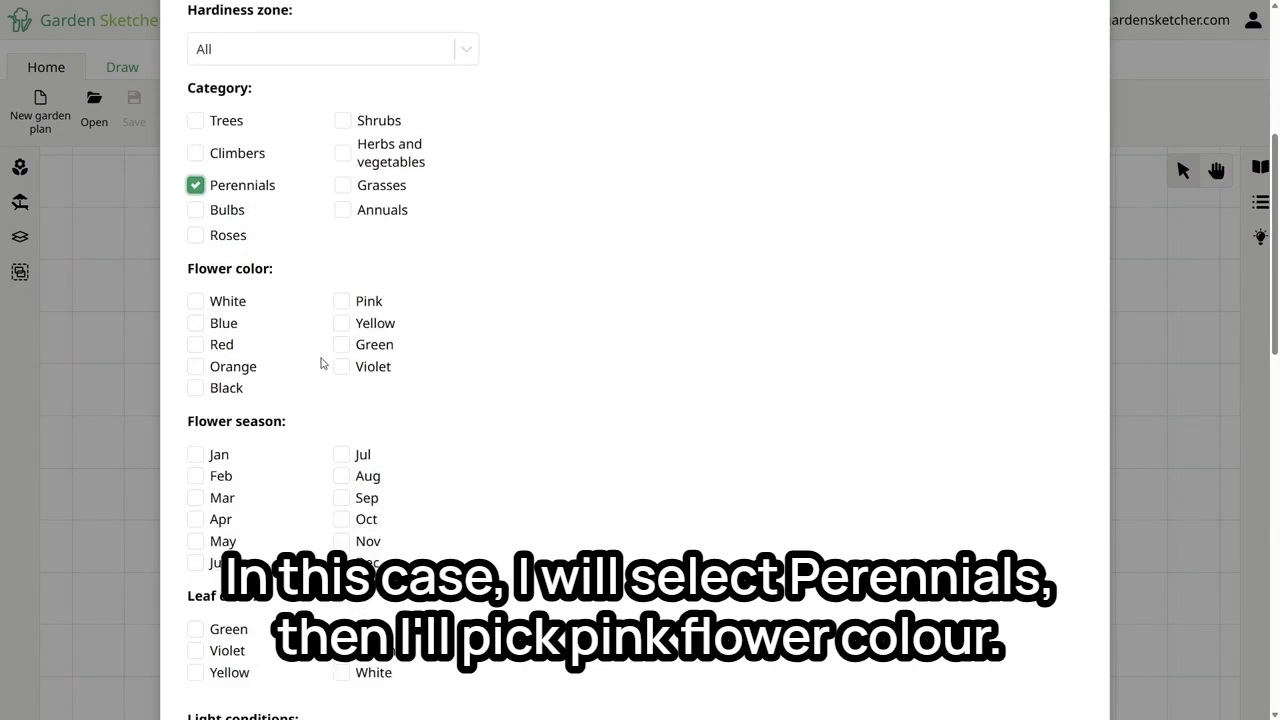
left_click(343, 302)
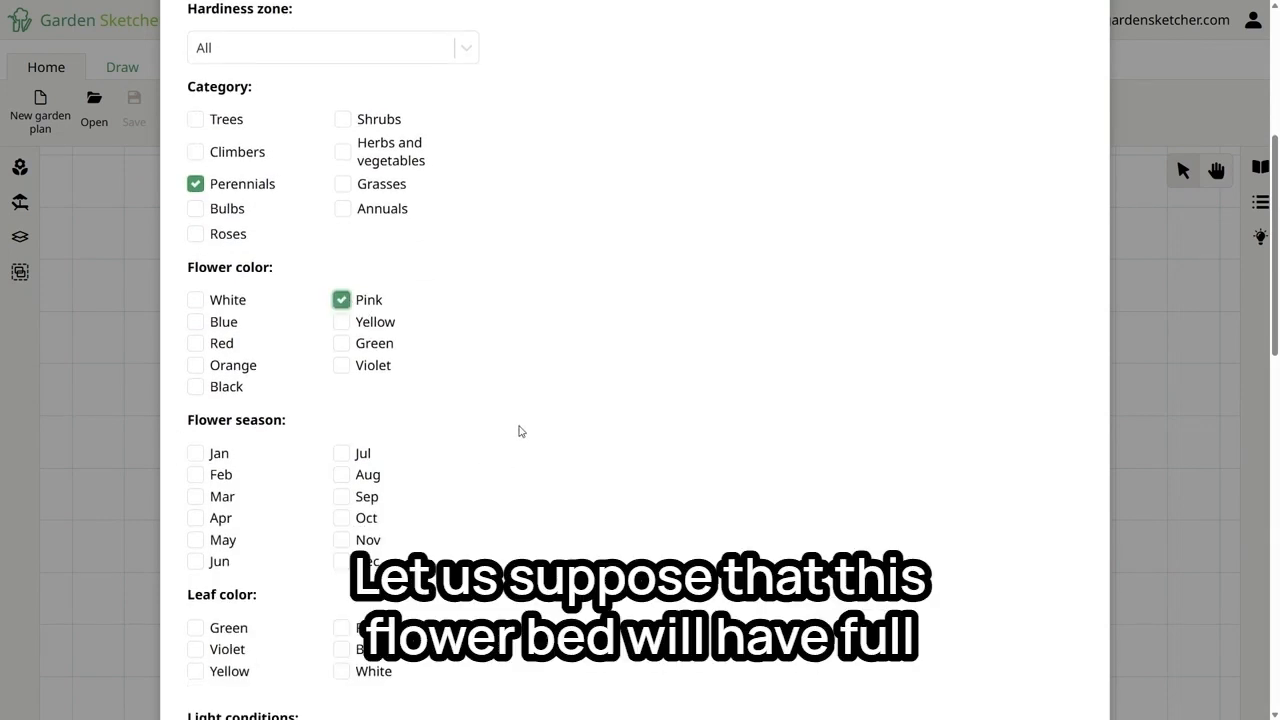
Add the Sun light condition and Dry soil water condition to the criteria and run the plant search.
scroll(518, 431, "down", 2)
scroll(519, 431, "down", 1)
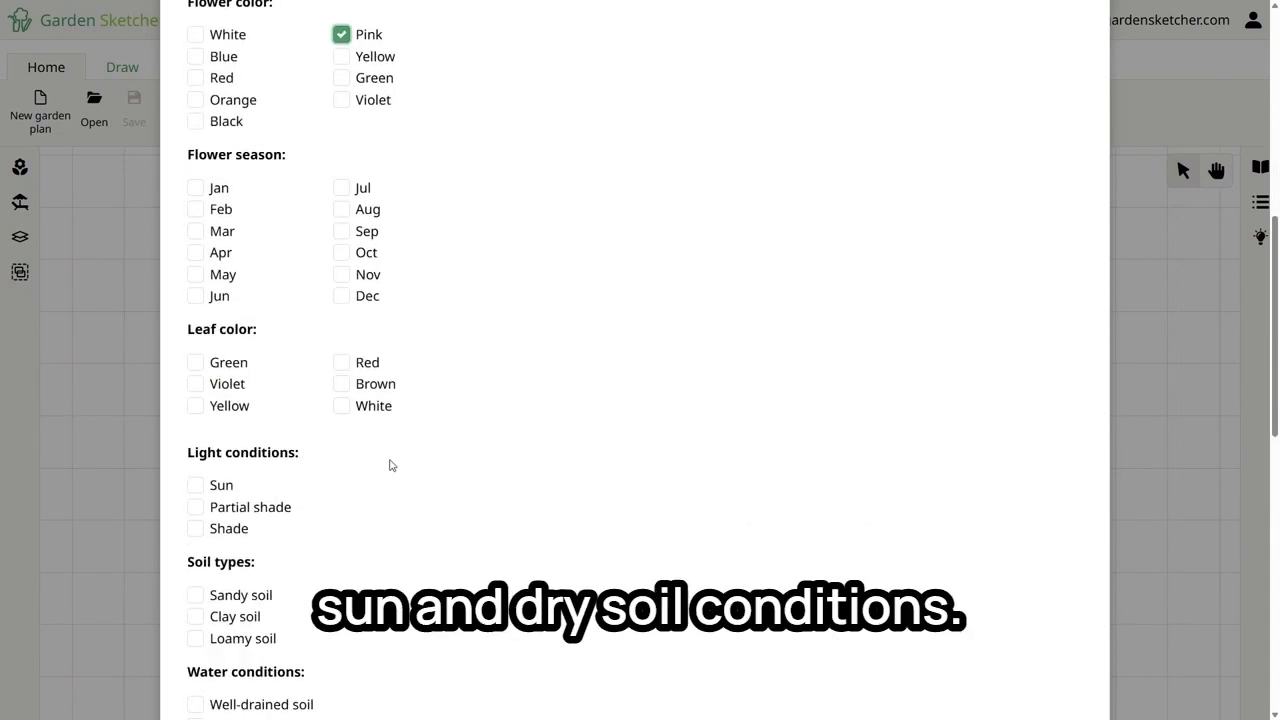
left_click(195, 487)
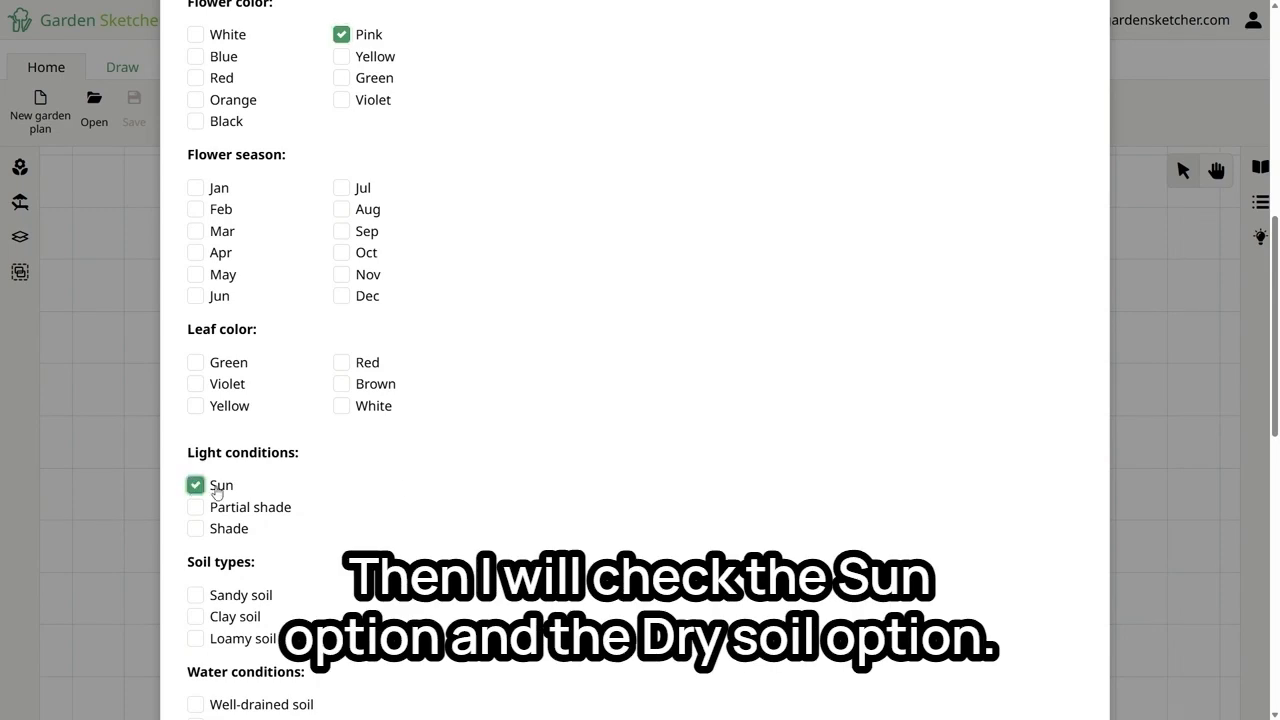
scroll(414, 486, "down", 2)
left_click(195, 593)
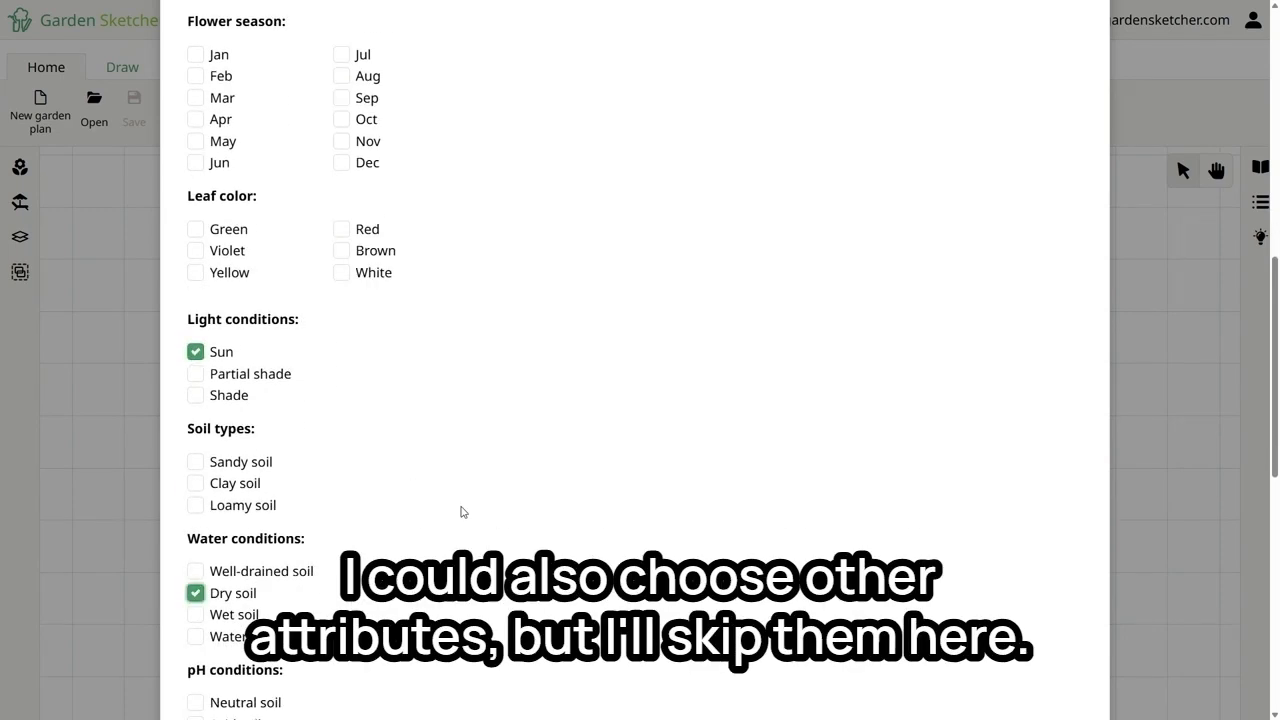
scroll(465, 510, "down", 8)
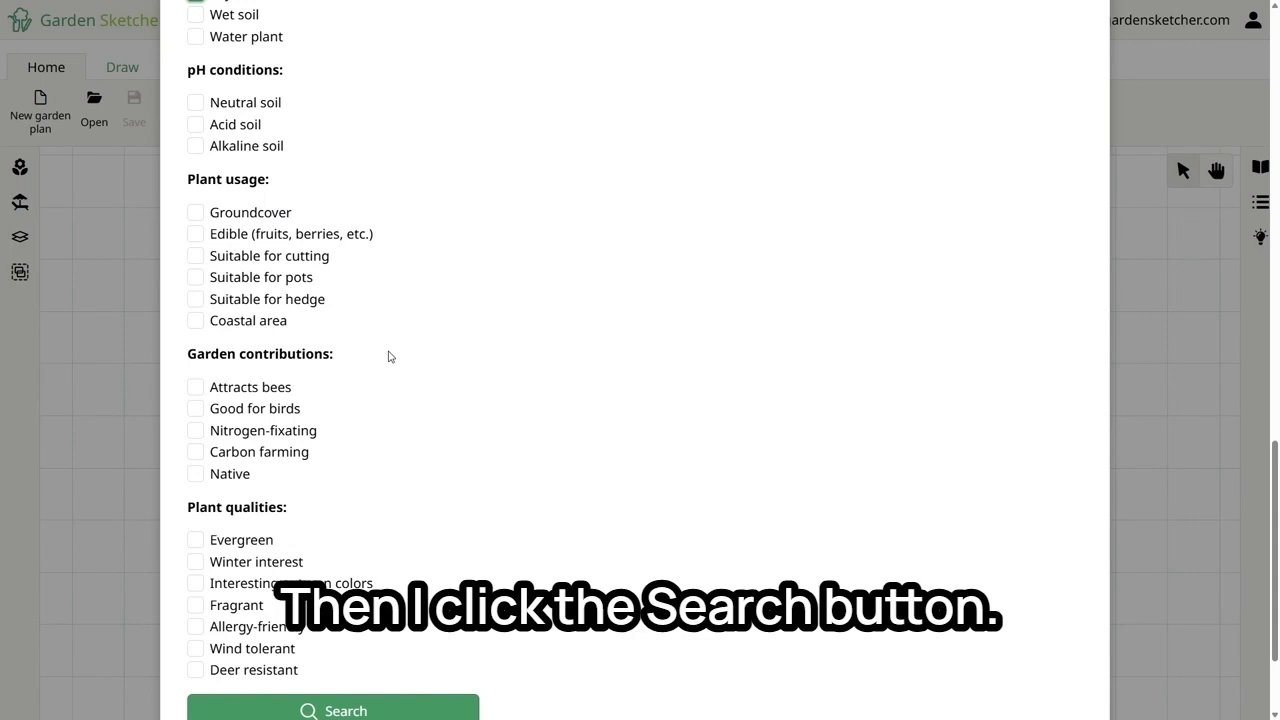
scroll(389, 356, "up", 10)
left_click(328, 157)
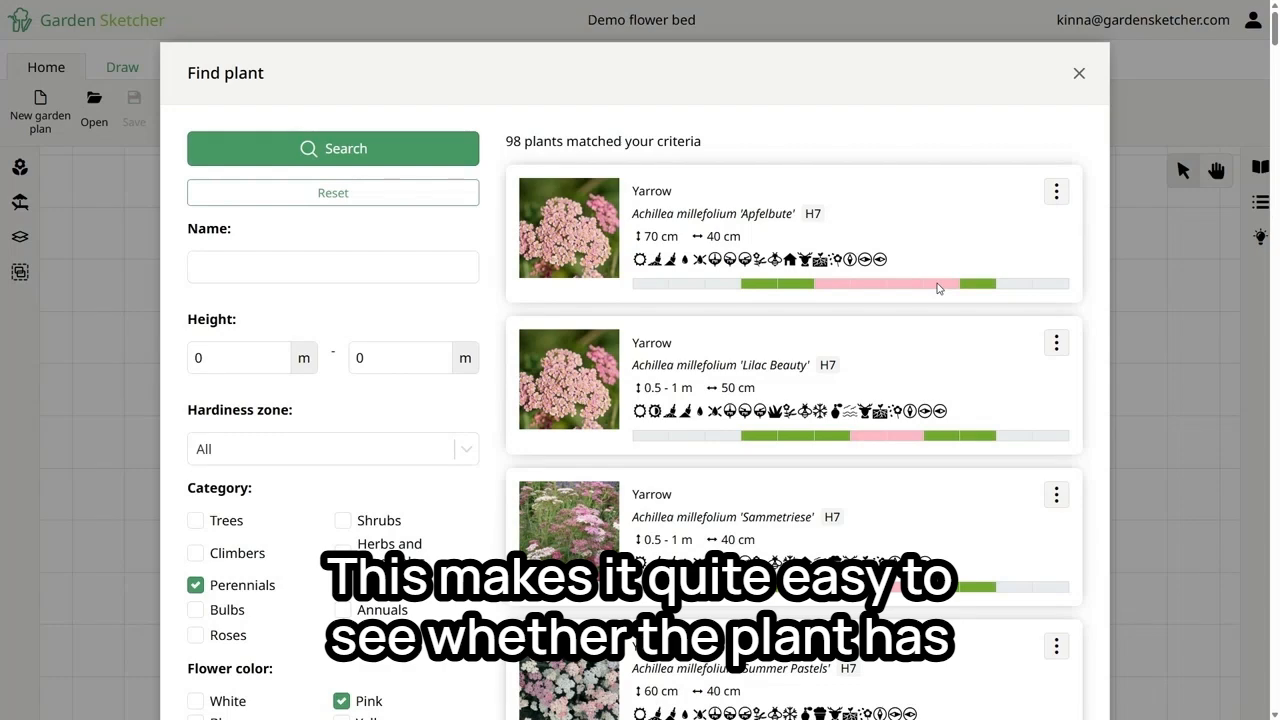
Add the Yarrow Achillea millefolium 'Apfelbute' from the search results to the Pink flowers collection.
scroll(938, 288, "down", 2)
scroll(938, 288, "up", 2)
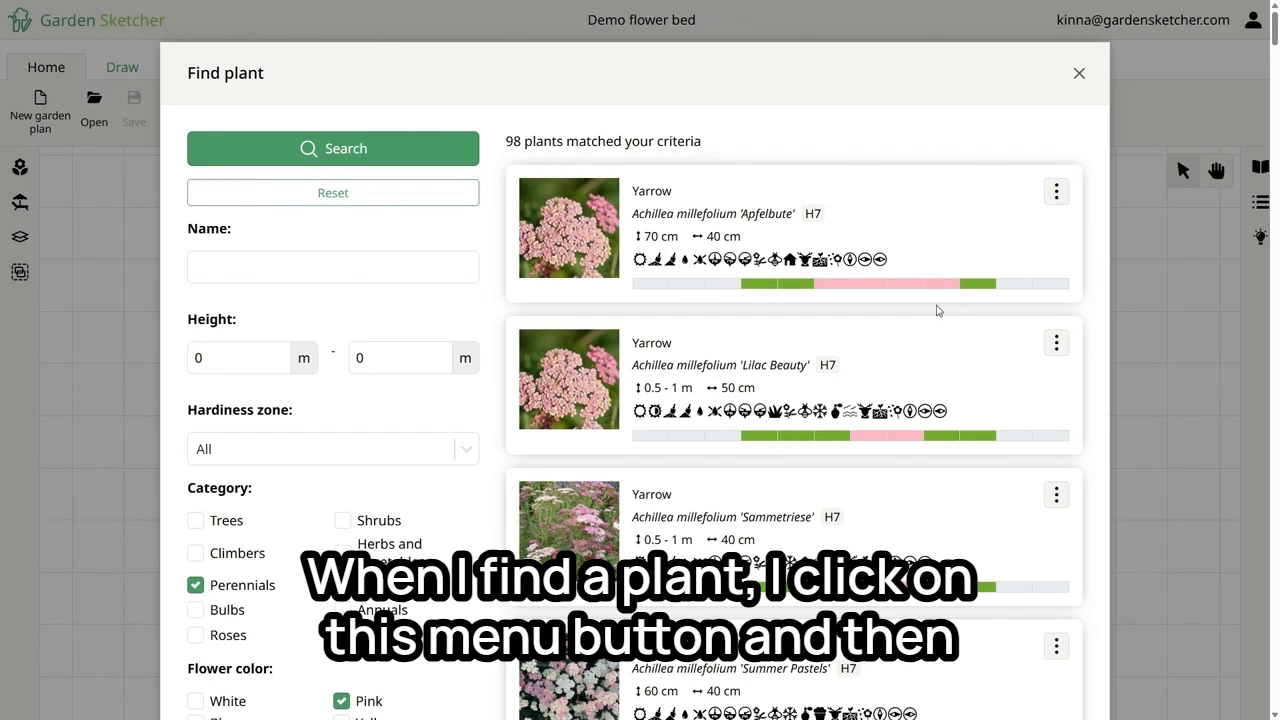
left_click(1057, 193)
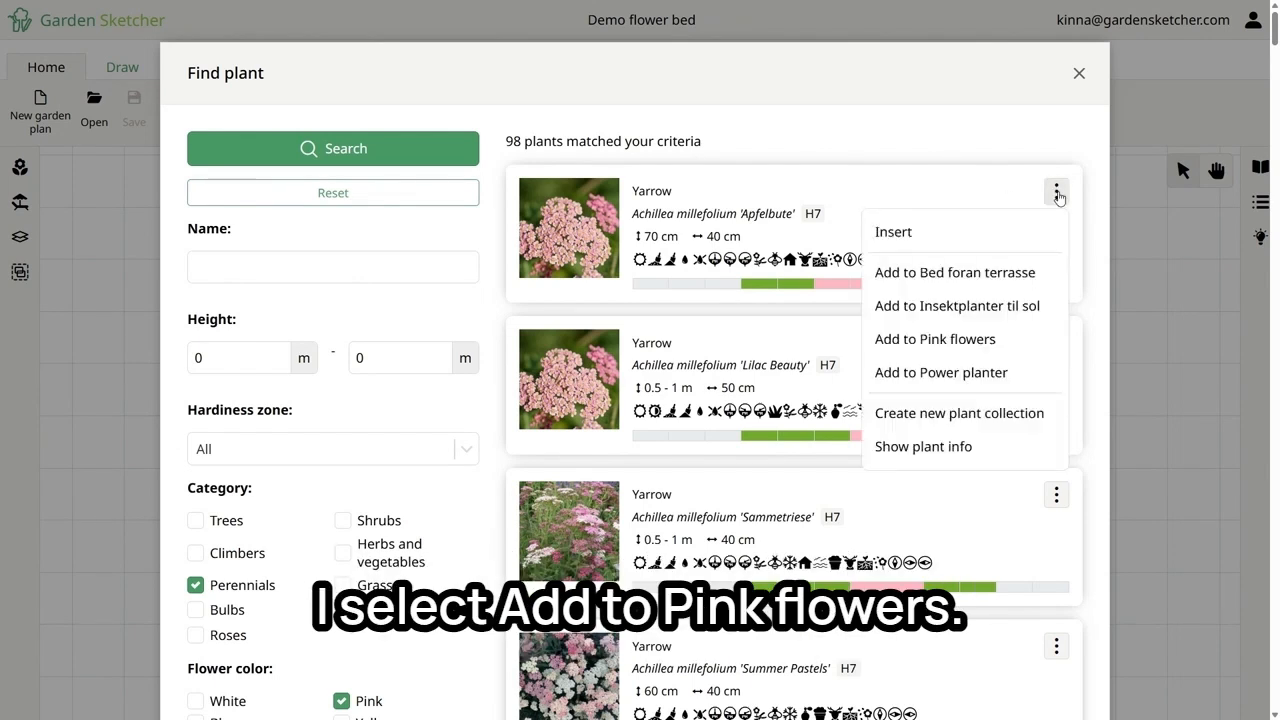
left_click(953, 347)
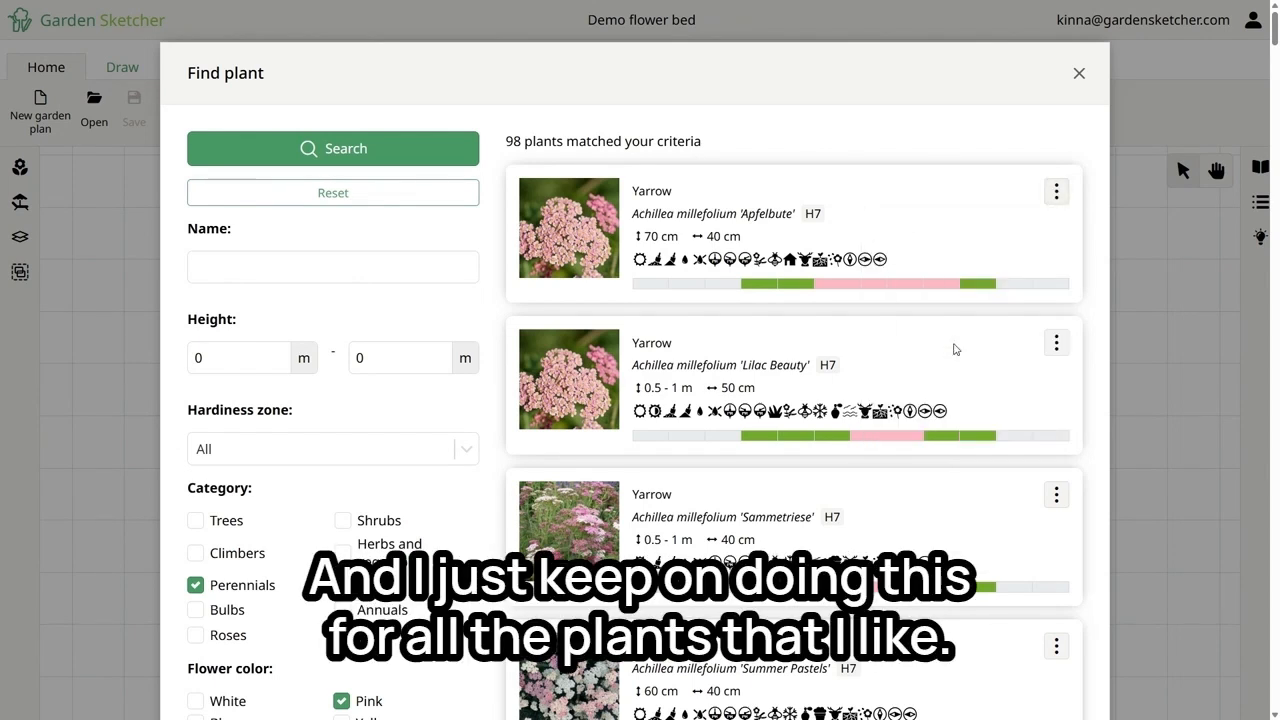
Browse the remaining search results, leave the plant search and open the Pink flowers collection stored on the garden plan.
scroll(953, 348, "down", 2)
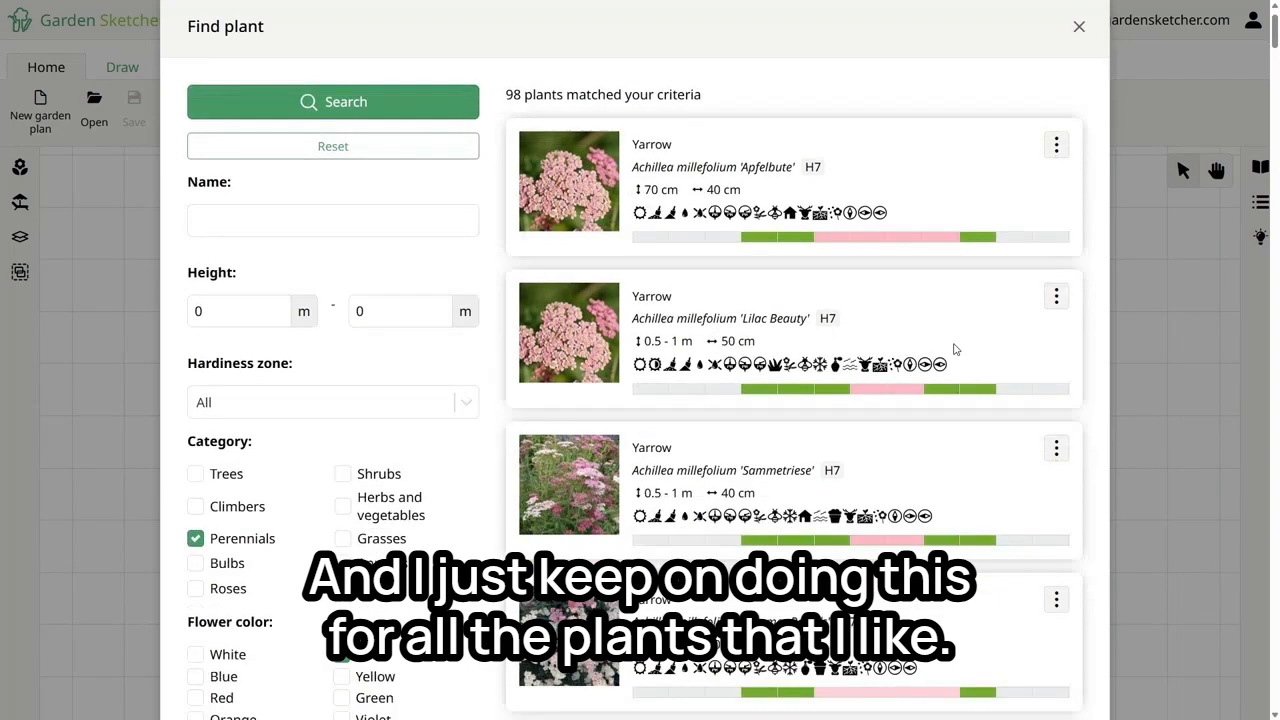
scroll(953, 348, "down", 7)
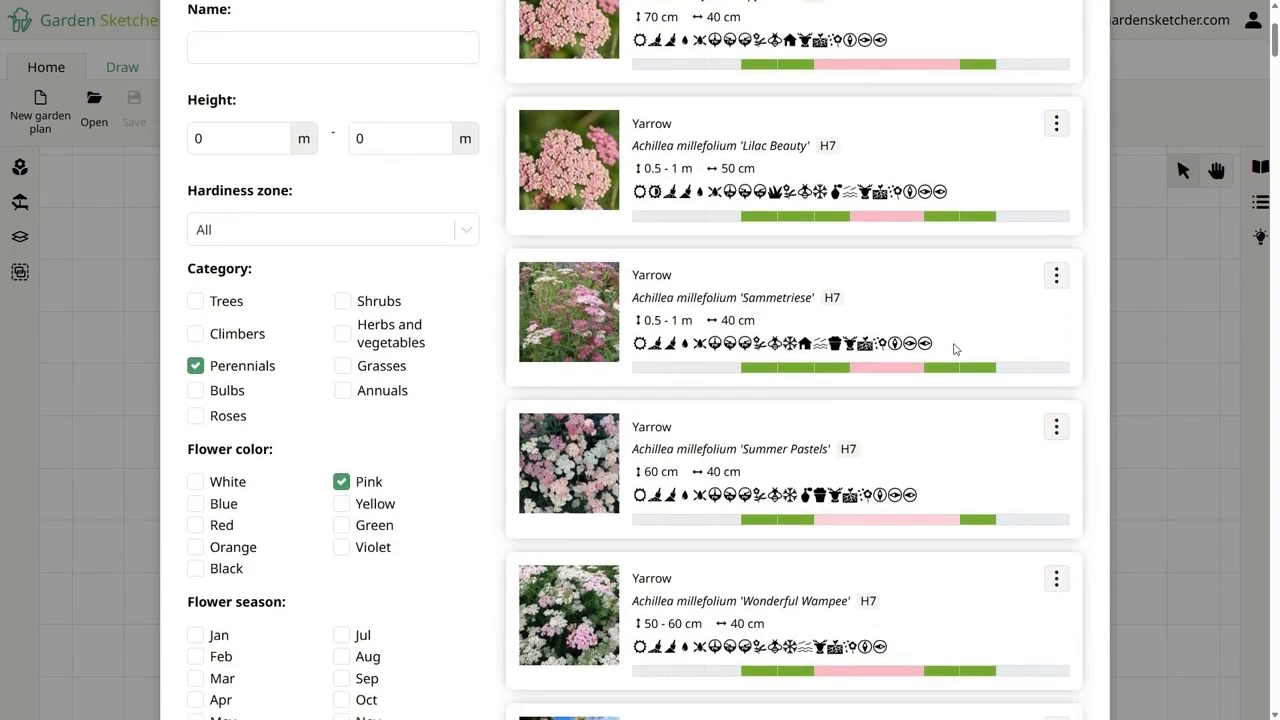
scroll(955, 348, "down", 3)
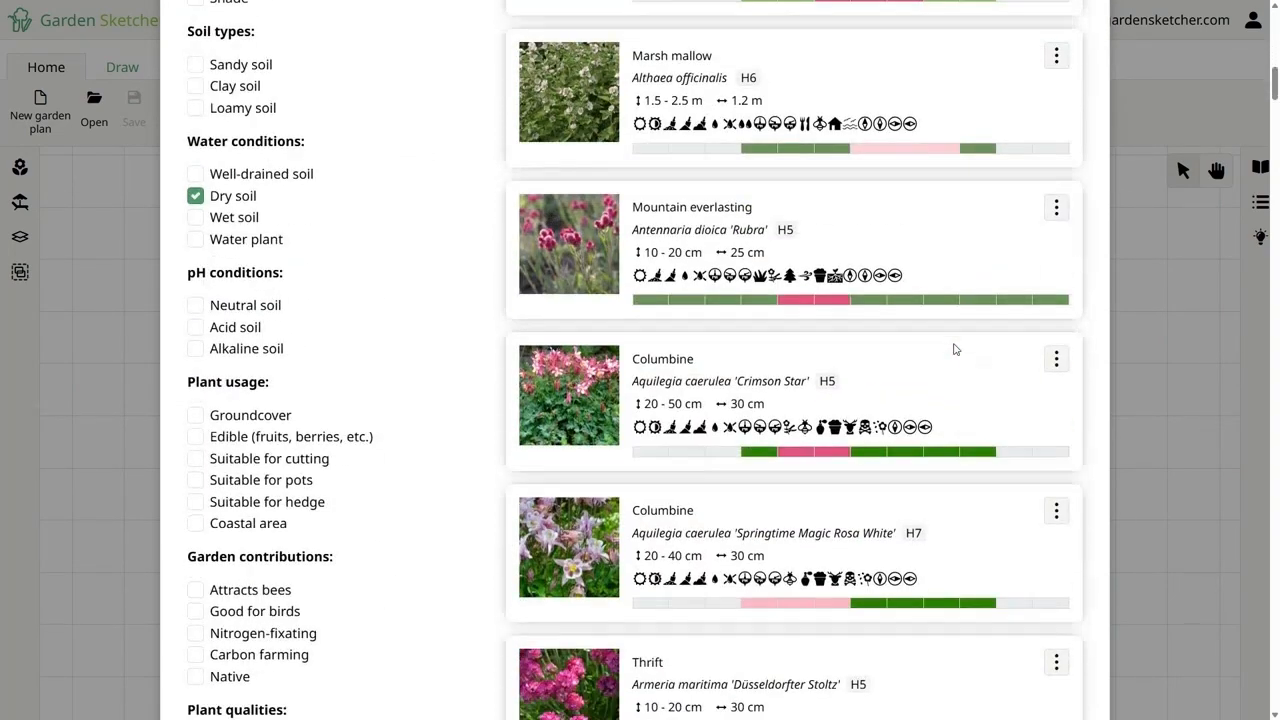
scroll(949, 347, "down", 1)
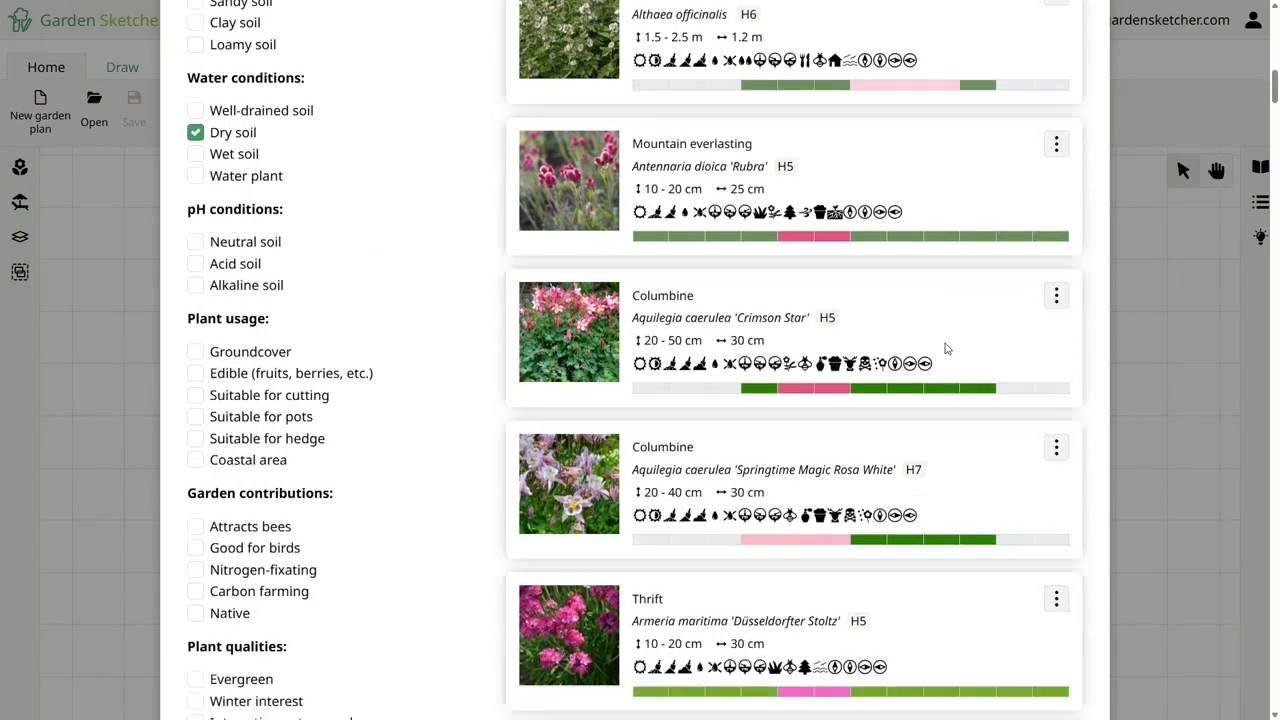
scroll(947, 346, "up", 13)
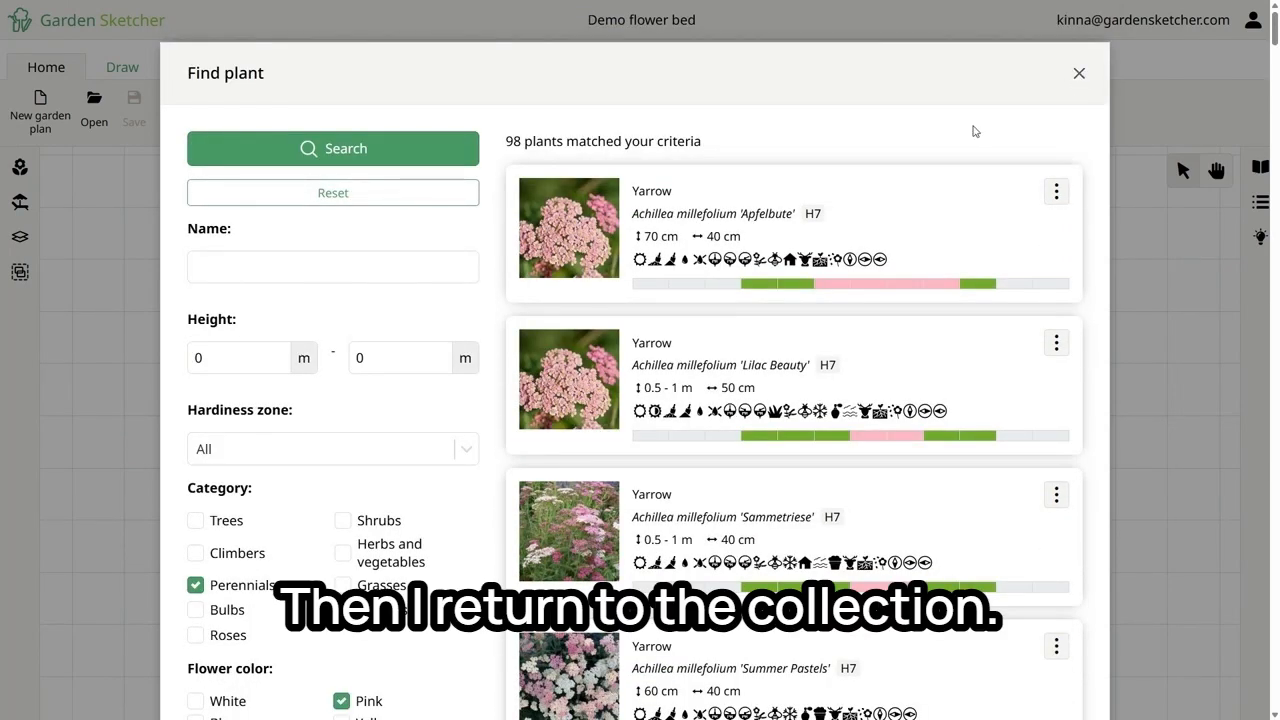
left_click(1079, 74)
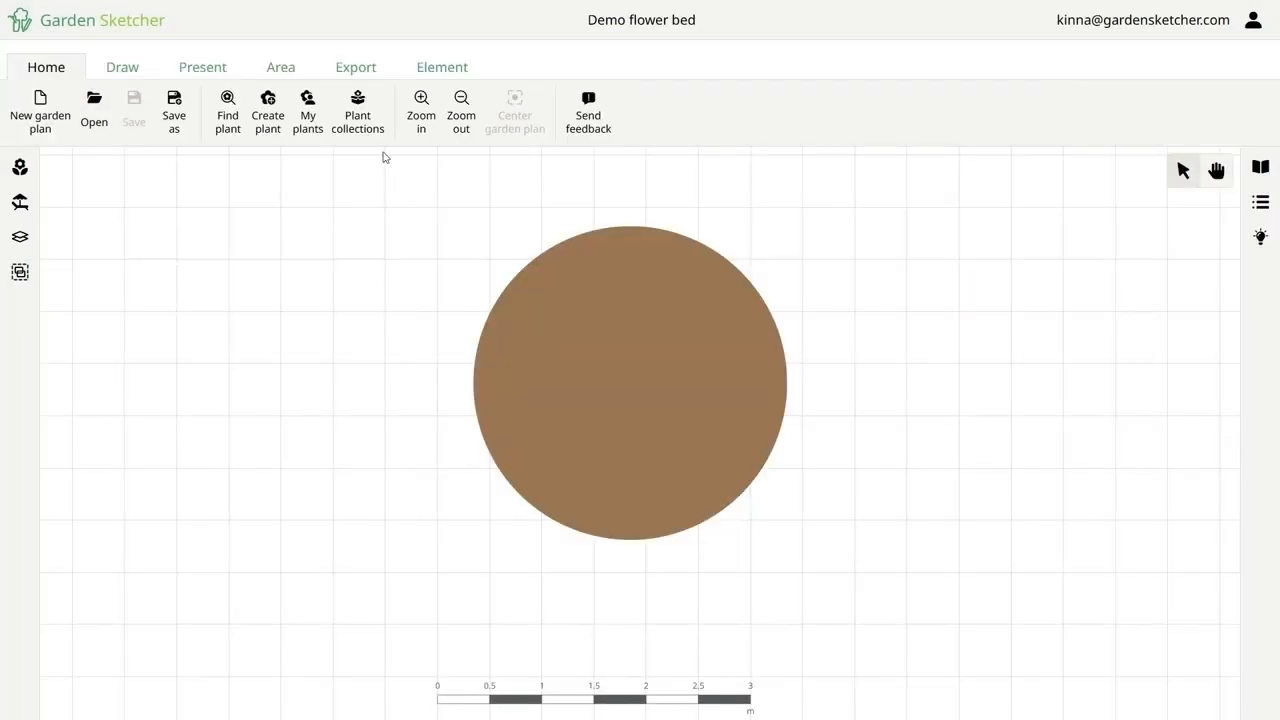
left_click(360, 114)
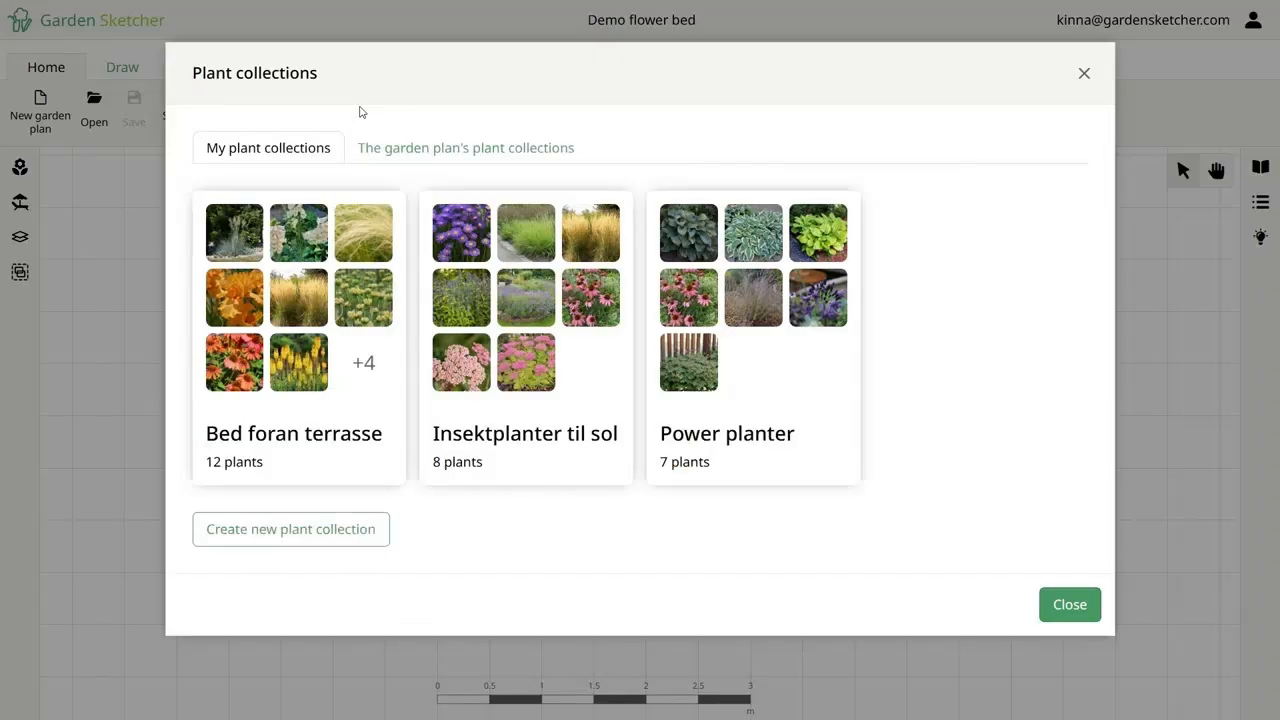
left_click(383, 162)
left_click(277, 363)
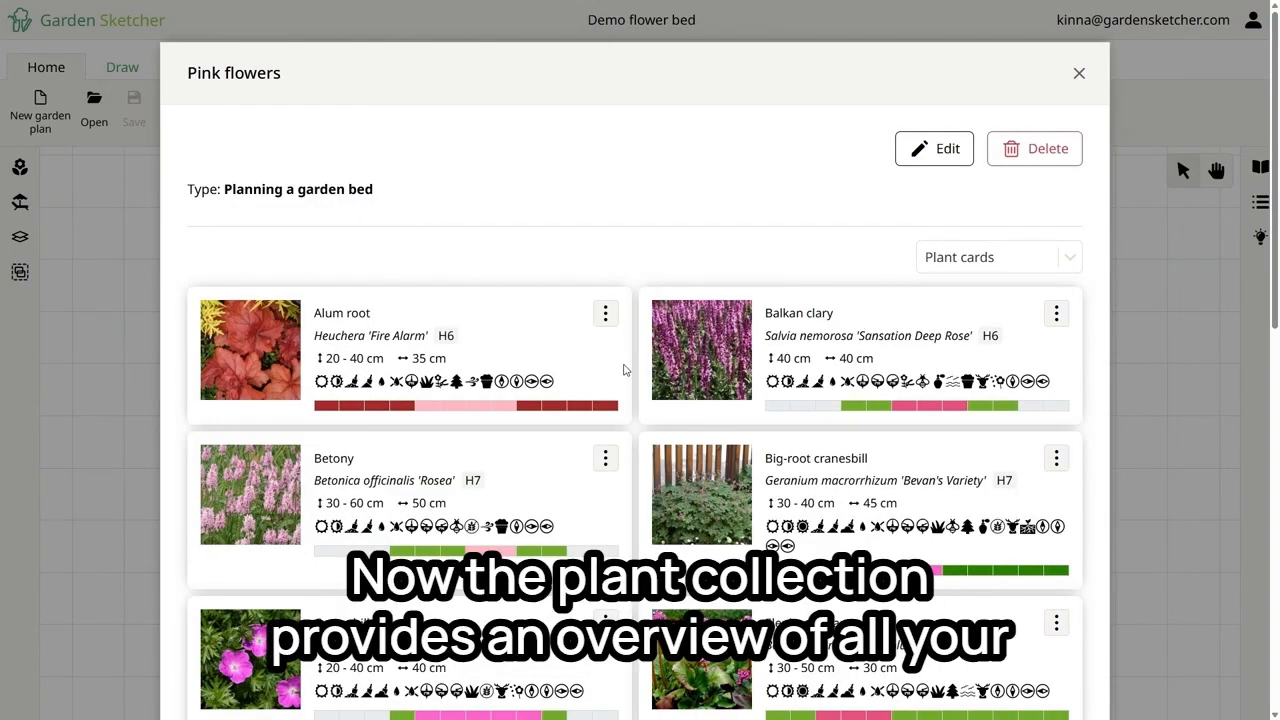
Review the collection's plants as plant cards, as a list of plant names and as a mood board.
scroll(623, 370, "down", 10)
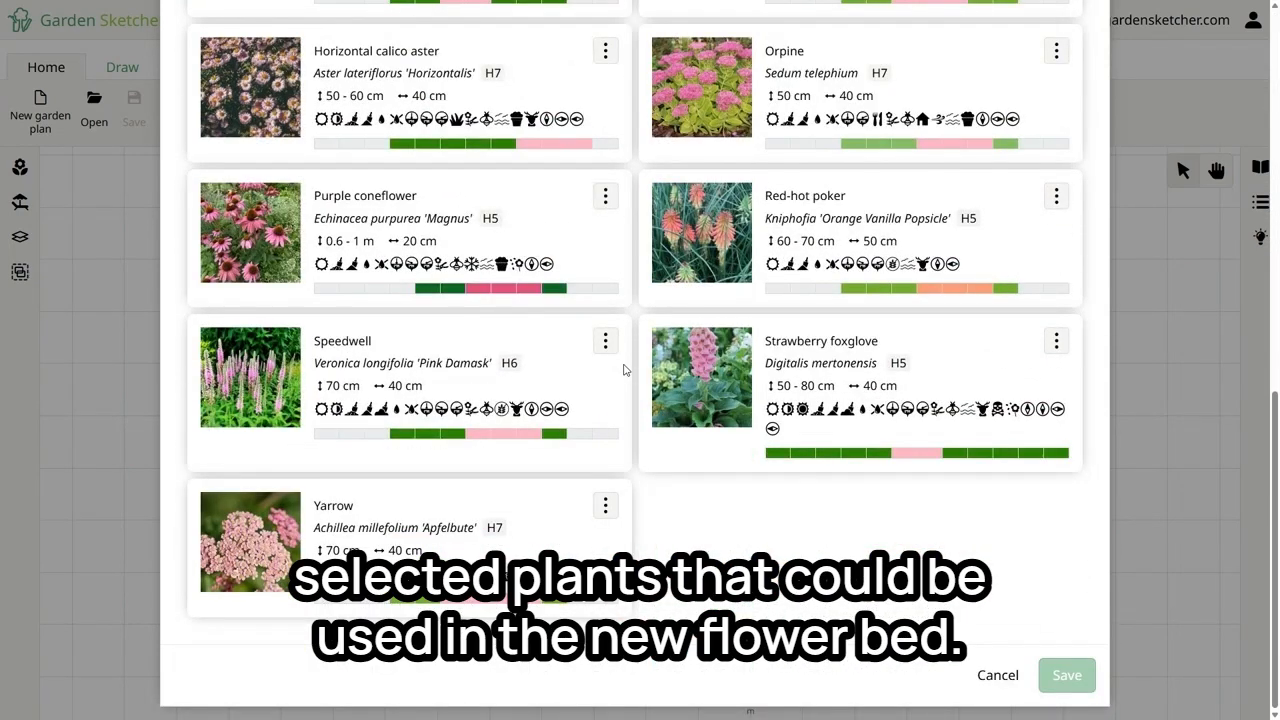
scroll(623, 370, "up", 10)
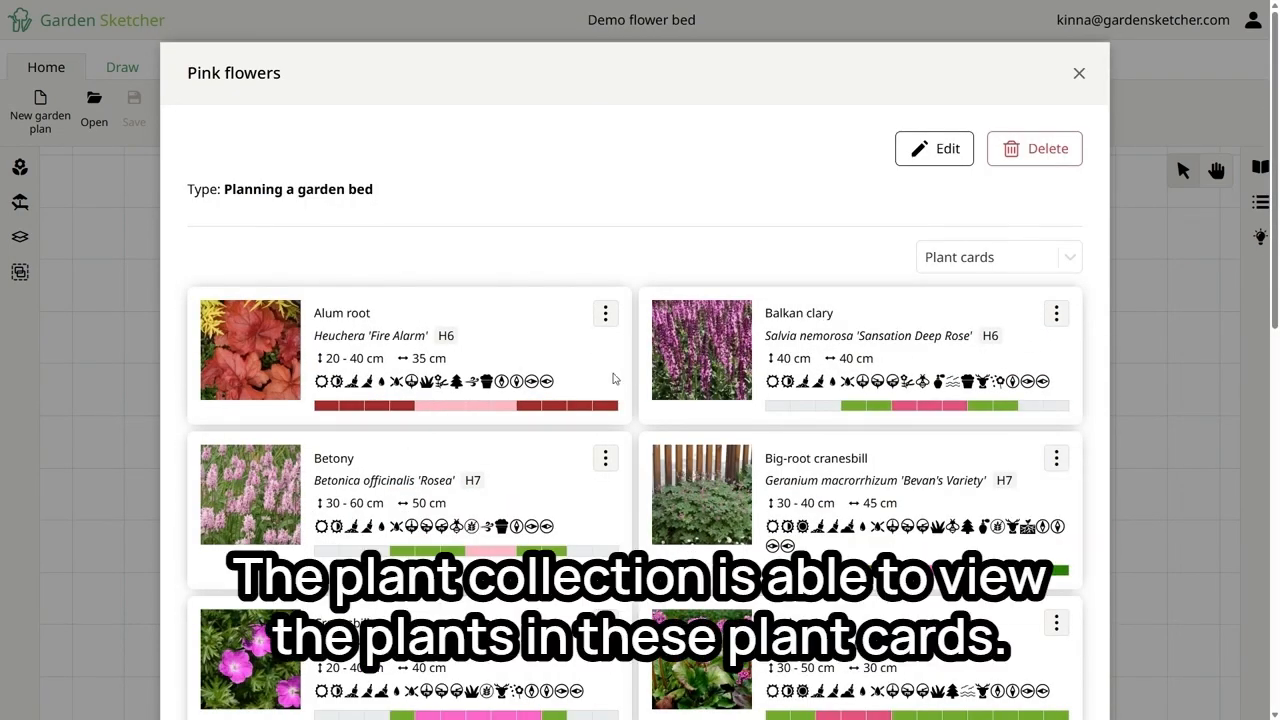
left_click(1058, 262)
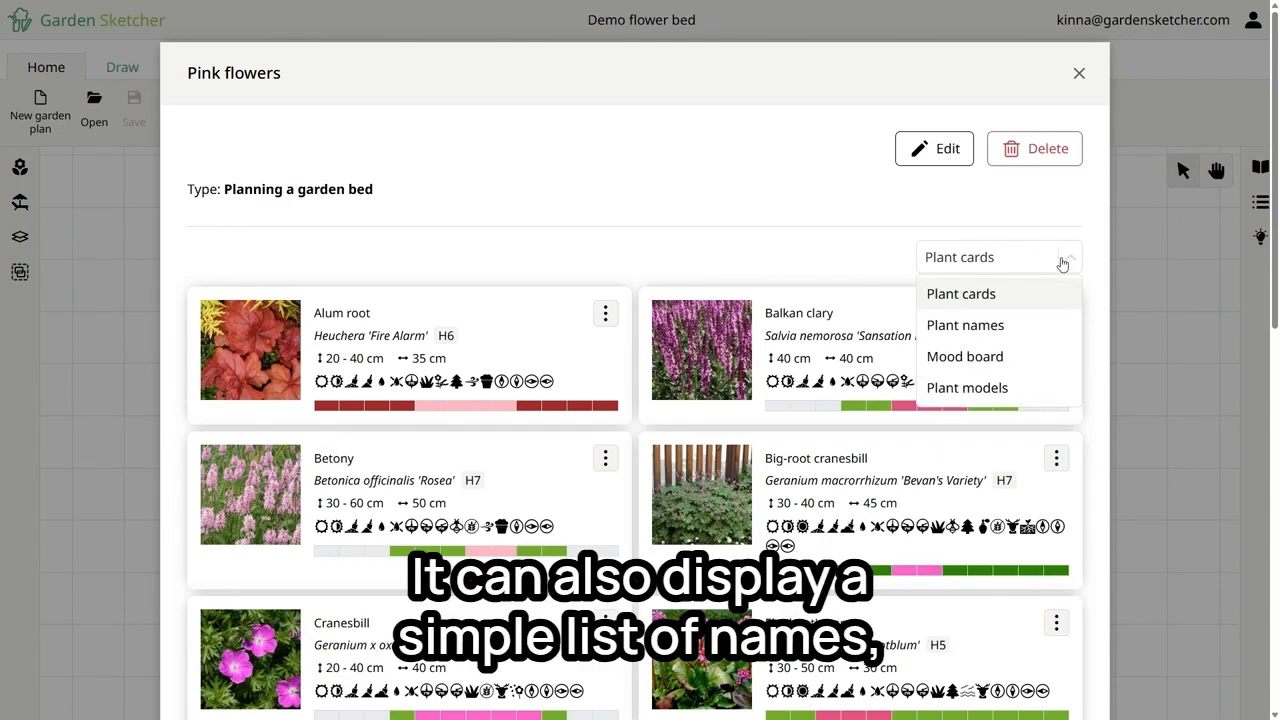
left_click(967, 326)
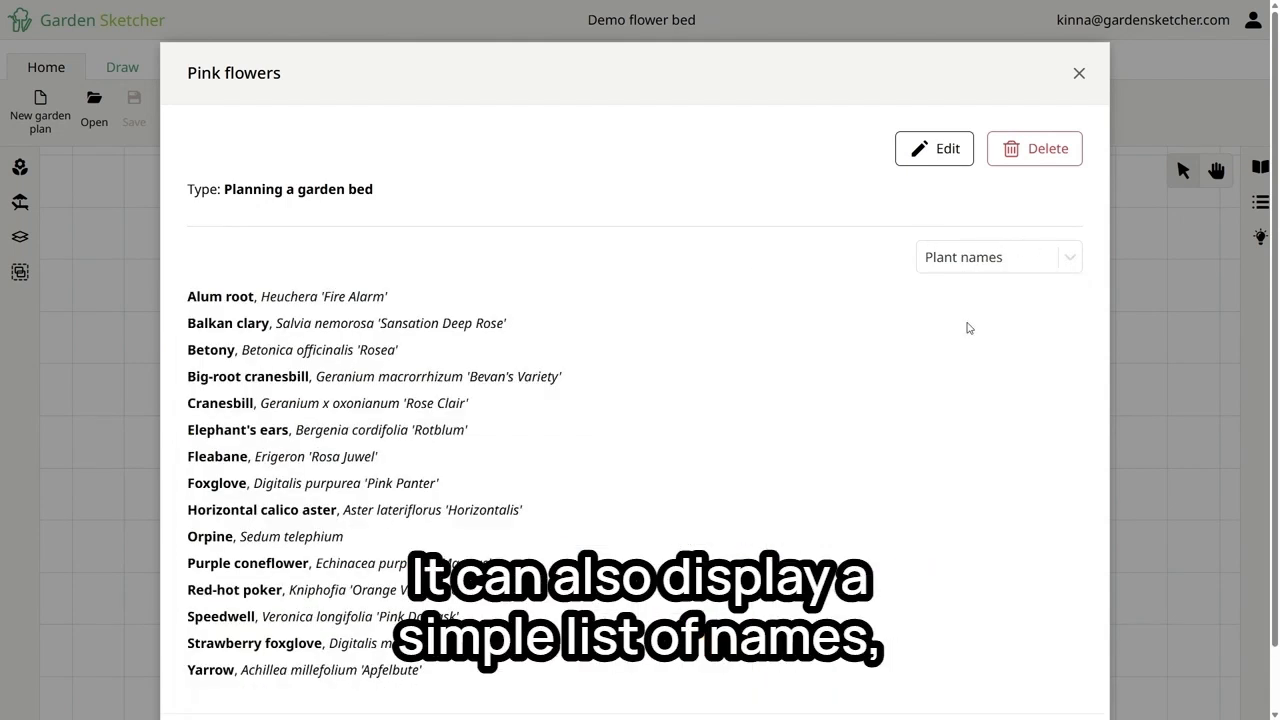
left_click(1066, 261)
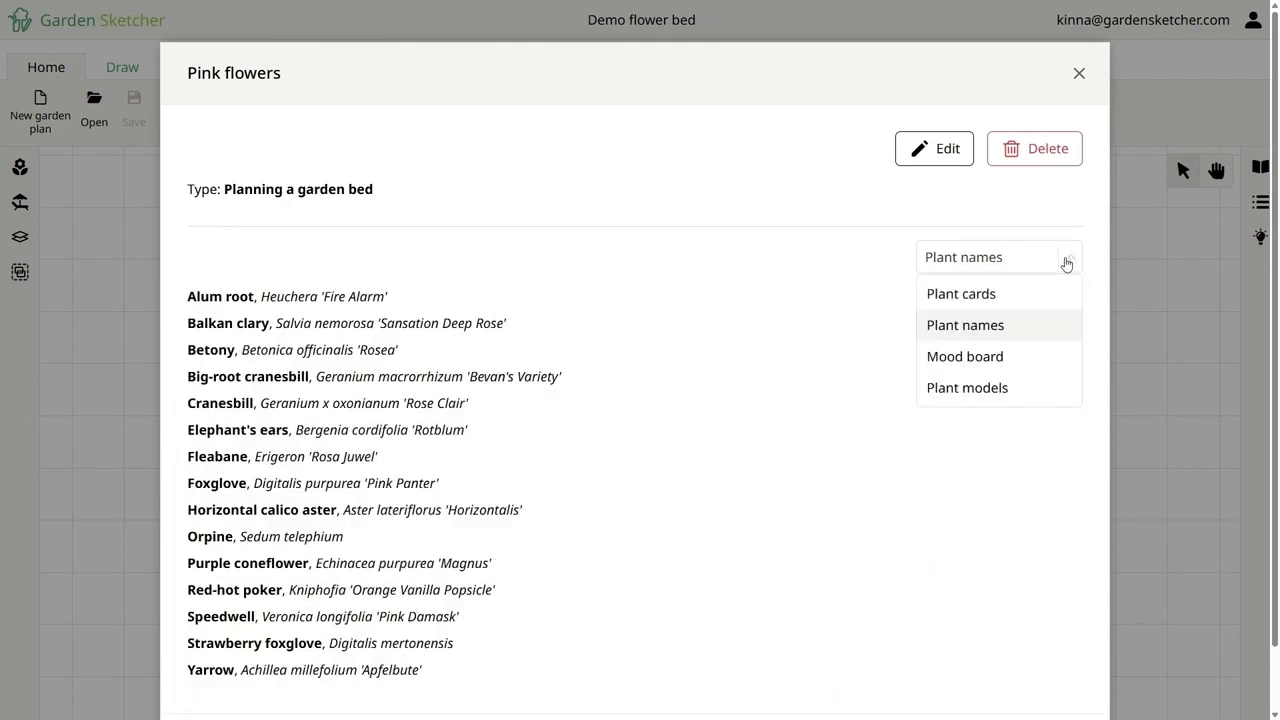
left_click(977, 362)
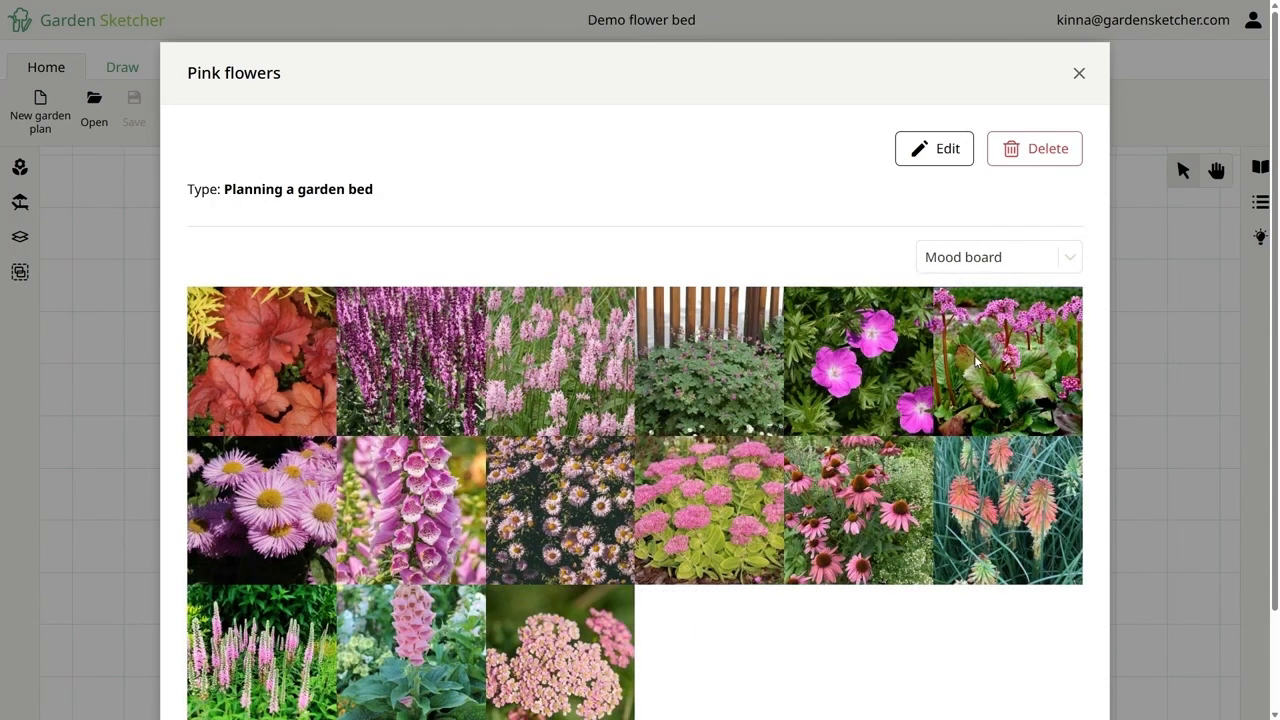
Display the collection as plant models and move the month to Dec to check leaf and flowering periods.
left_click(1026, 259)
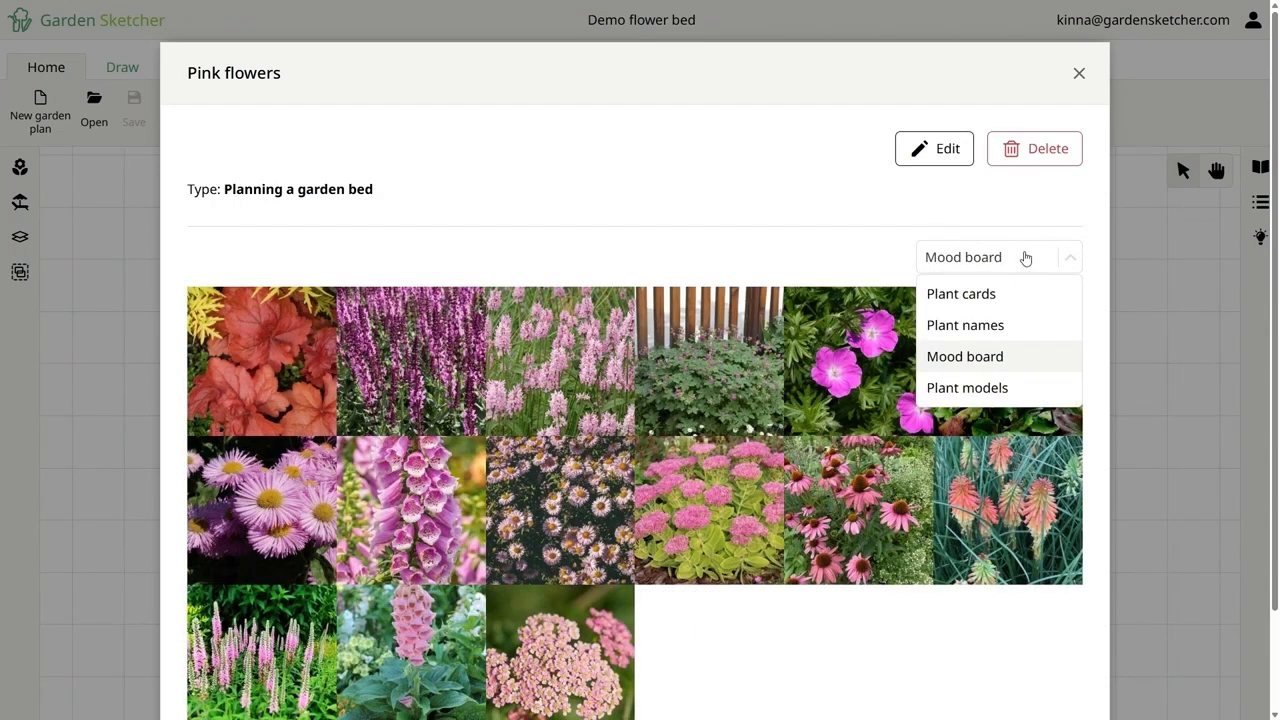
left_click(987, 389)
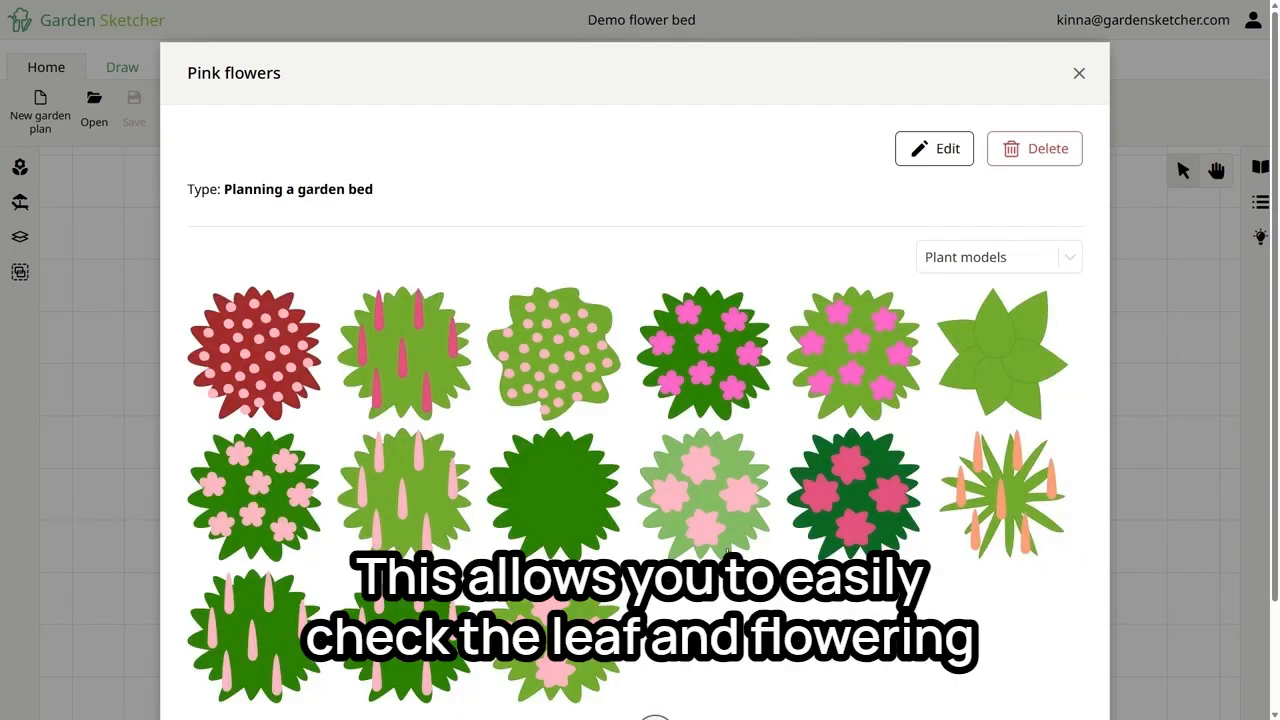
scroll(727, 552, "down", 1)
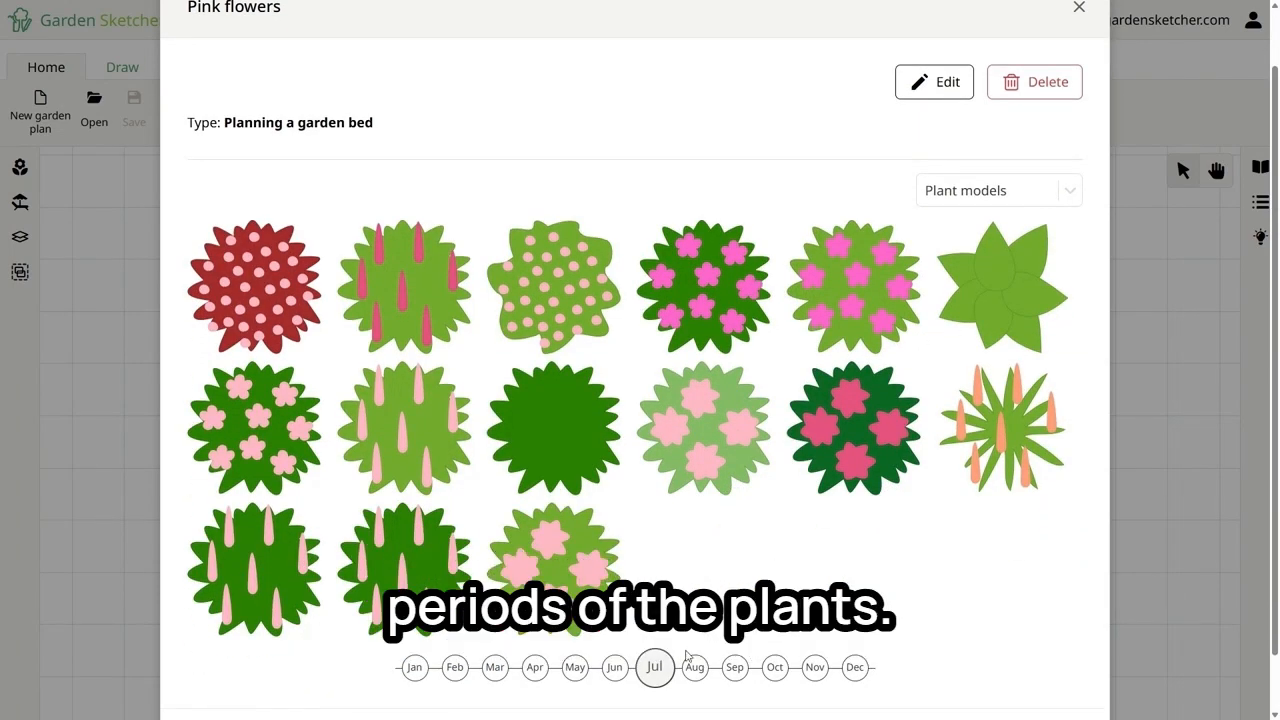
left_click_drag(654, 668, 857, 677)
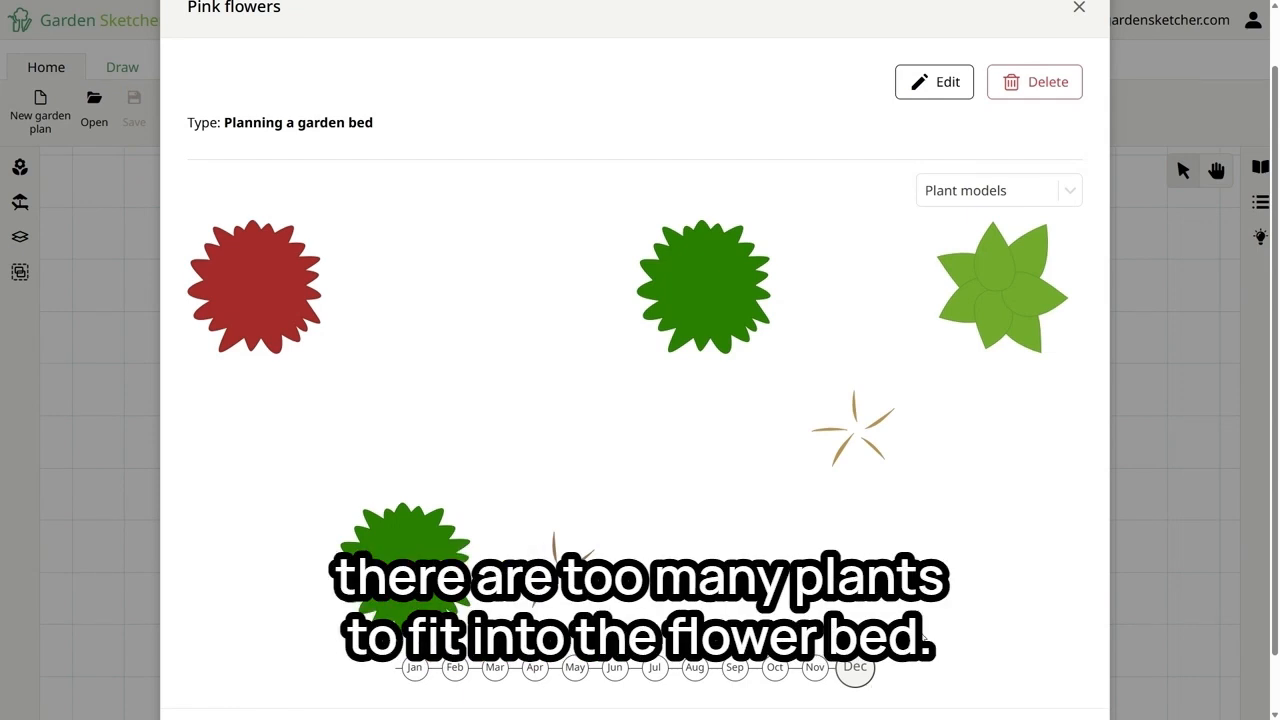
Remove the Big-root cranesbill from the Pink flowers collection and return to the garden plan.
scroll(925, 640, "down", 1)
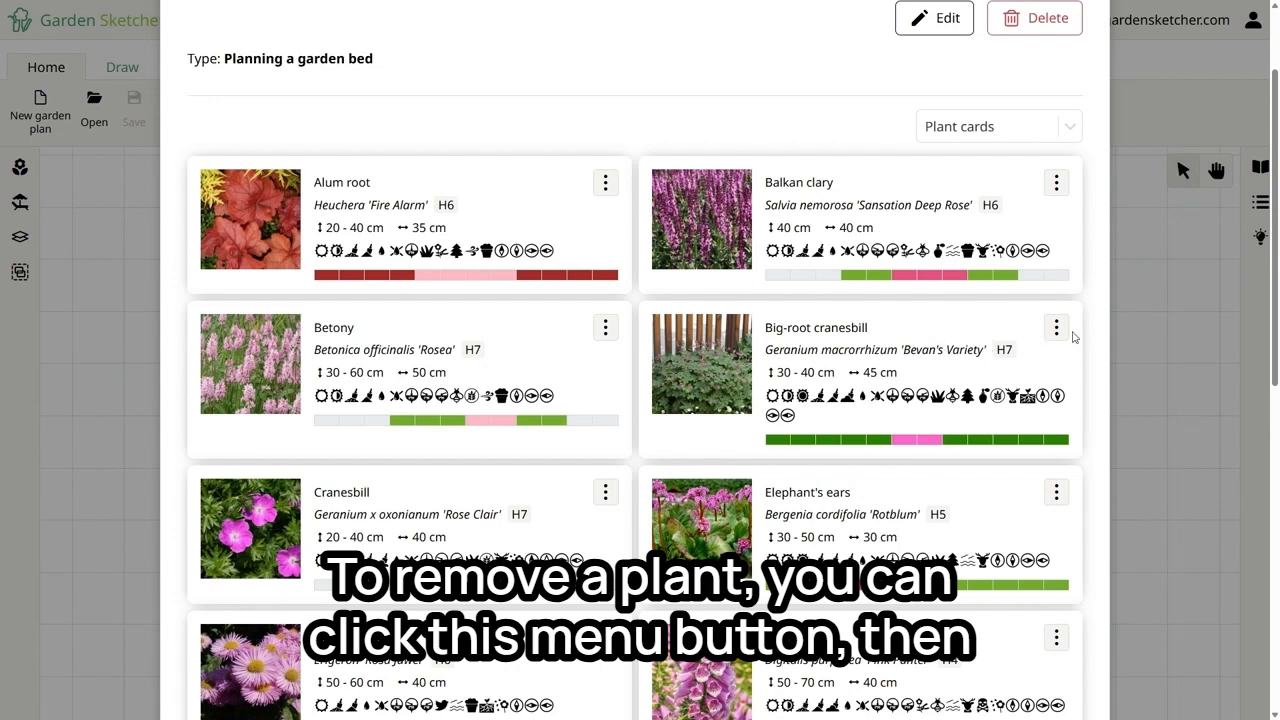
left_click(1057, 328)
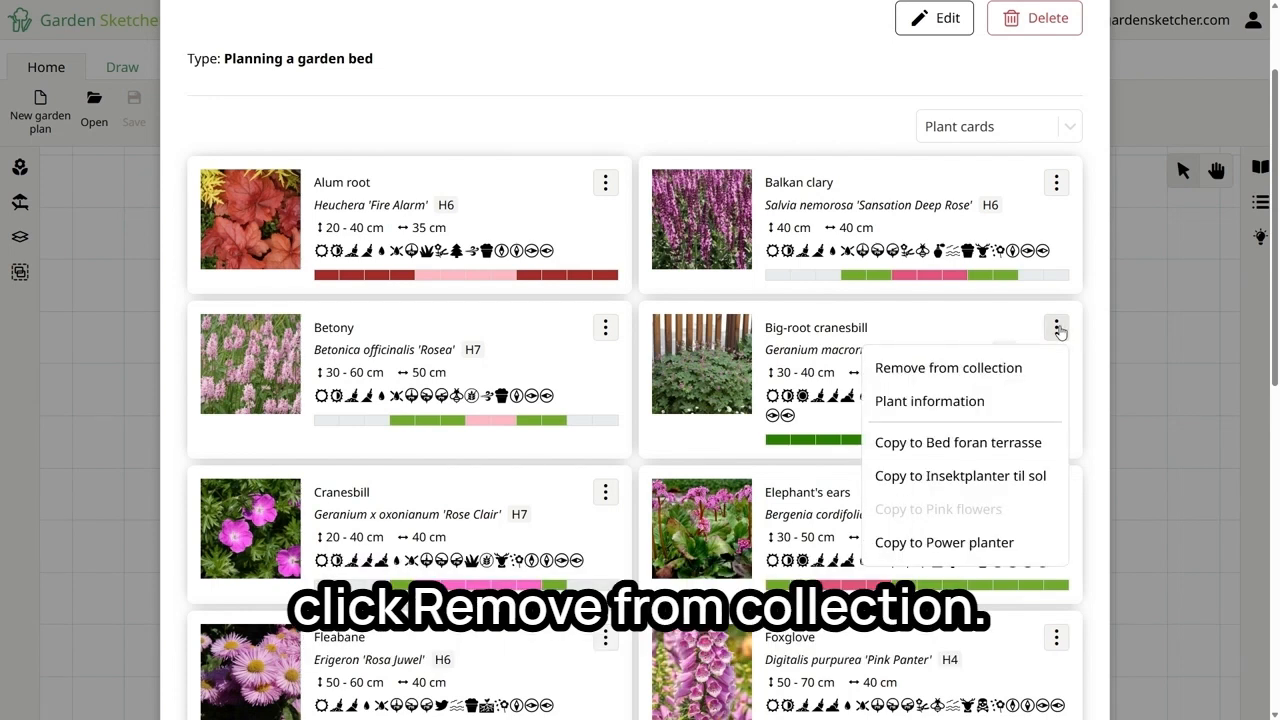
left_click(957, 369)
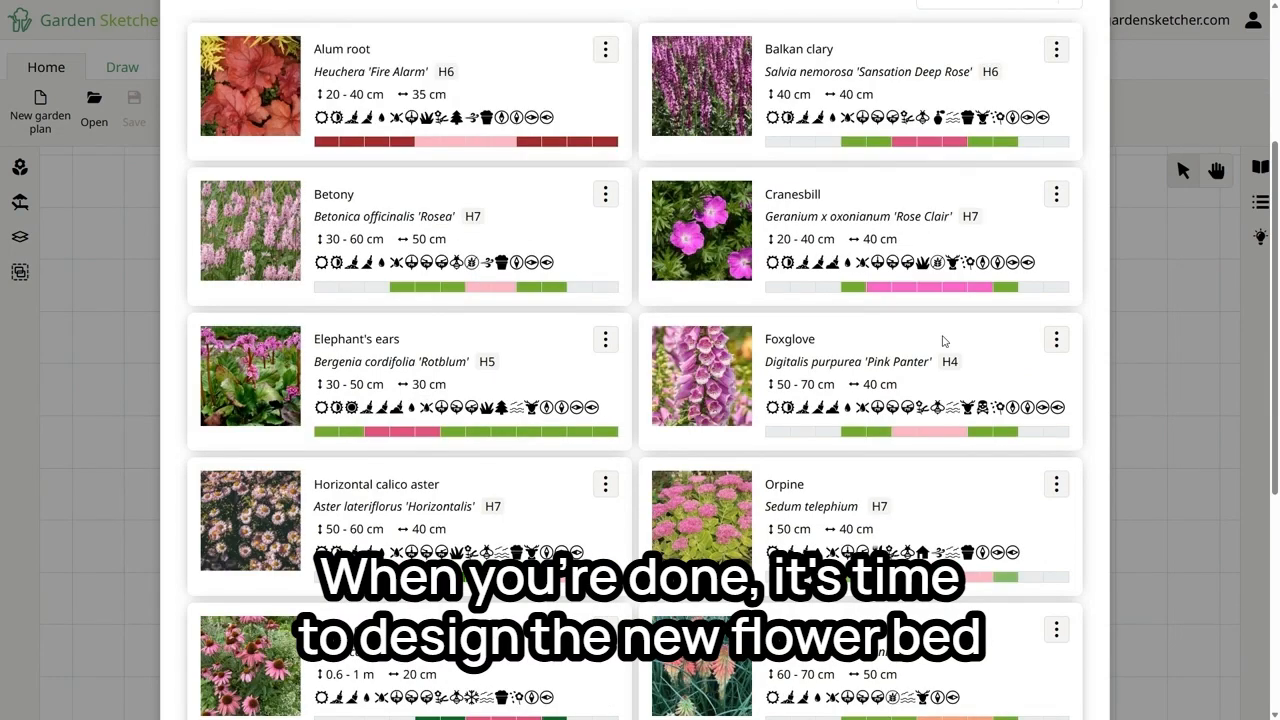
scroll(970, 270, "up", 3)
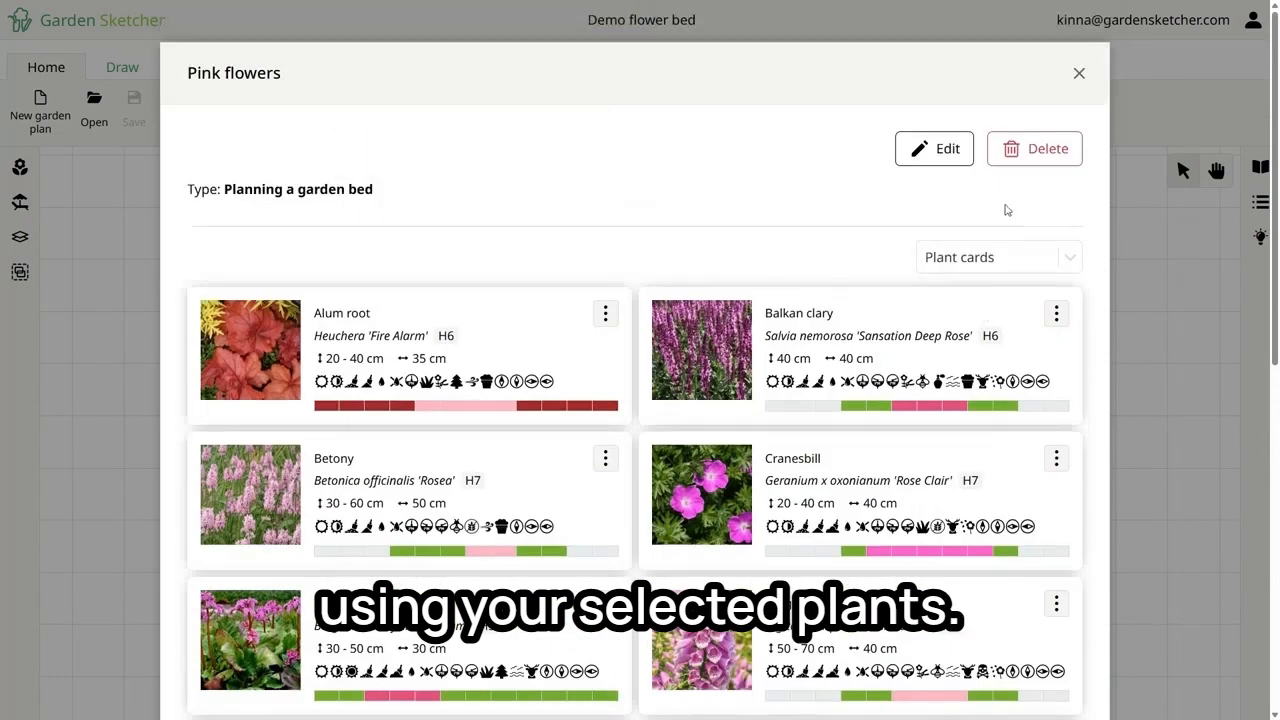
left_click(1078, 75)
left_click(1081, 75)
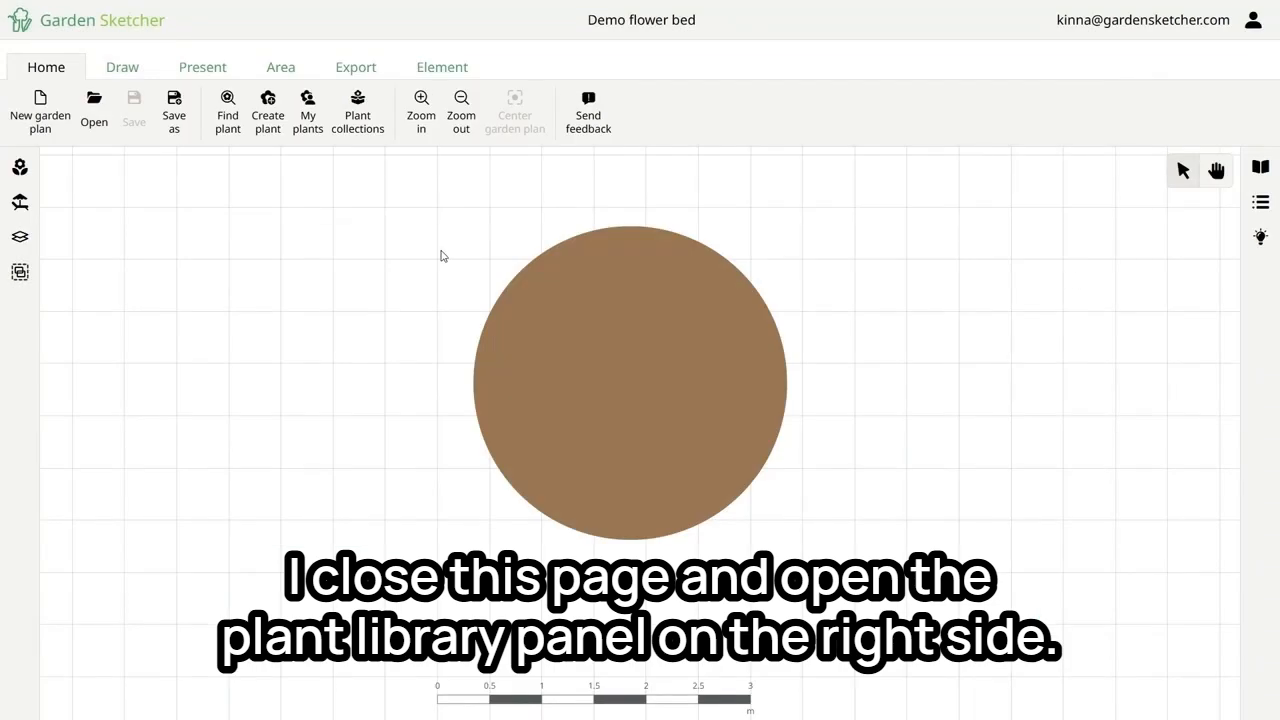
Open the plant library and limit it to the Pink flowers collection.
left_click(20, 167)
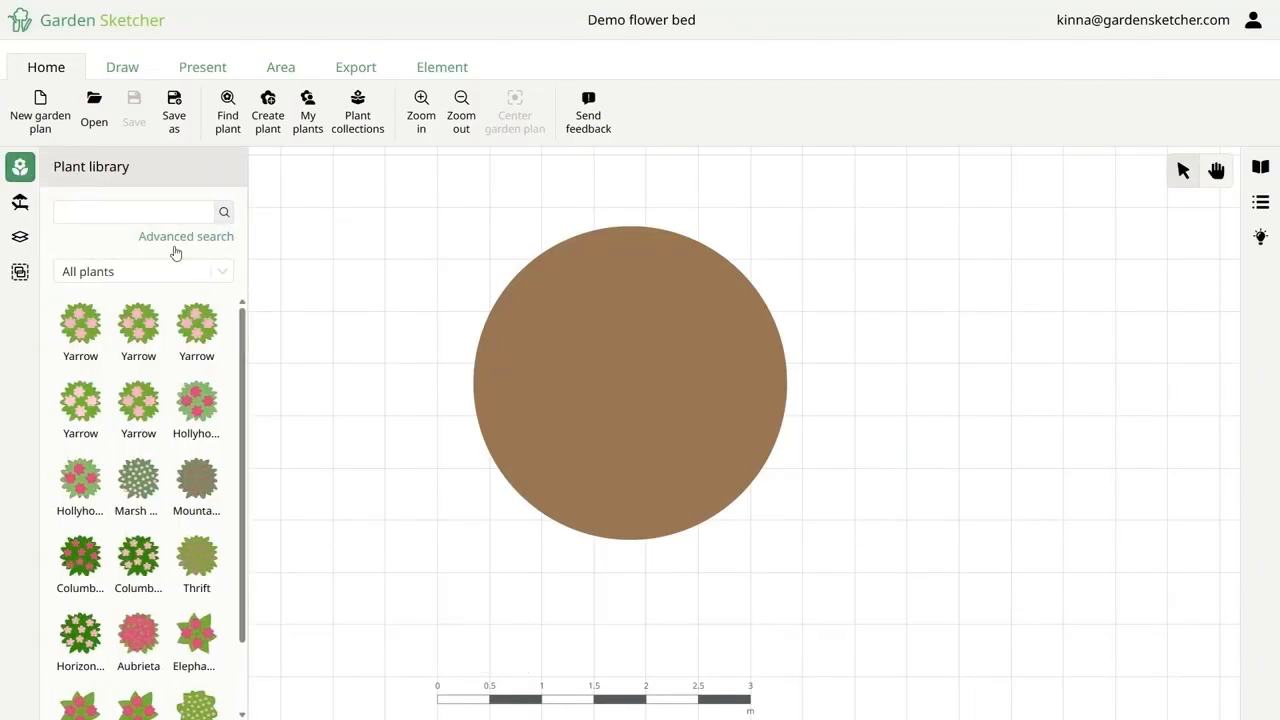
left_click(221, 274)
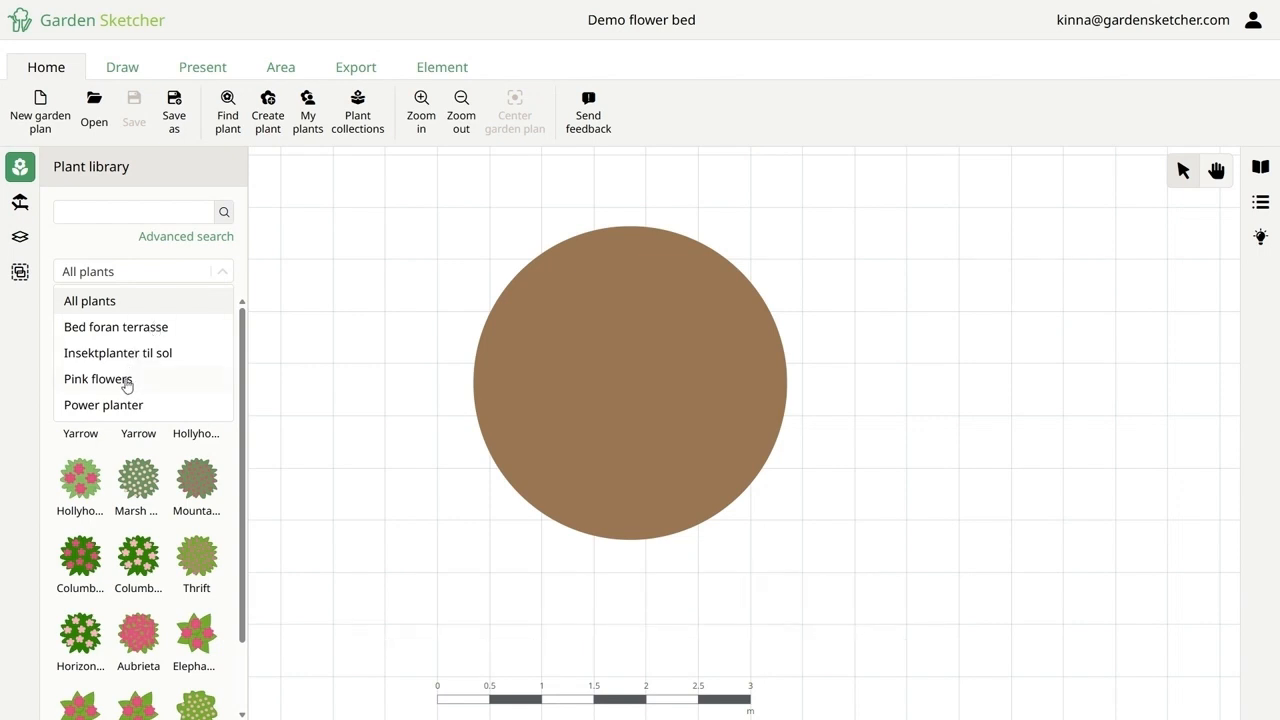
left_click(127, 382)
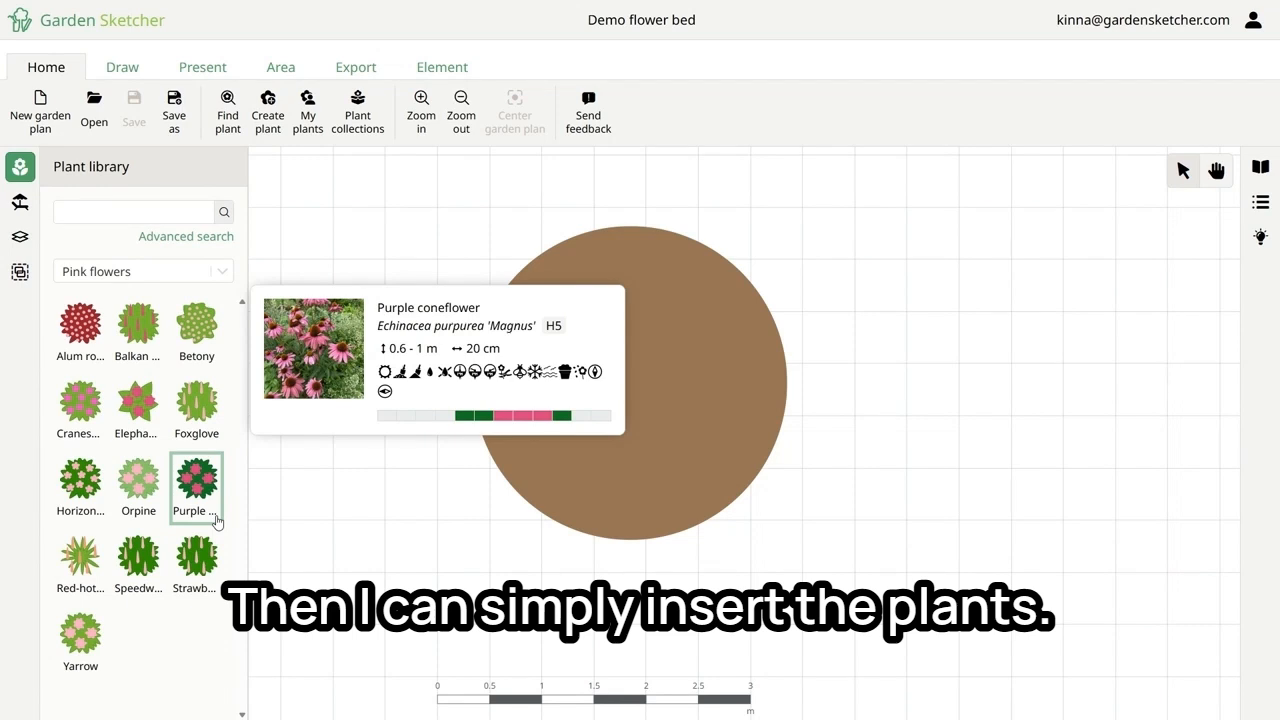
Insert a group of three Alum root plants along the lower-left edge of the round bed, then stop inserting.
left_click(100, 338)
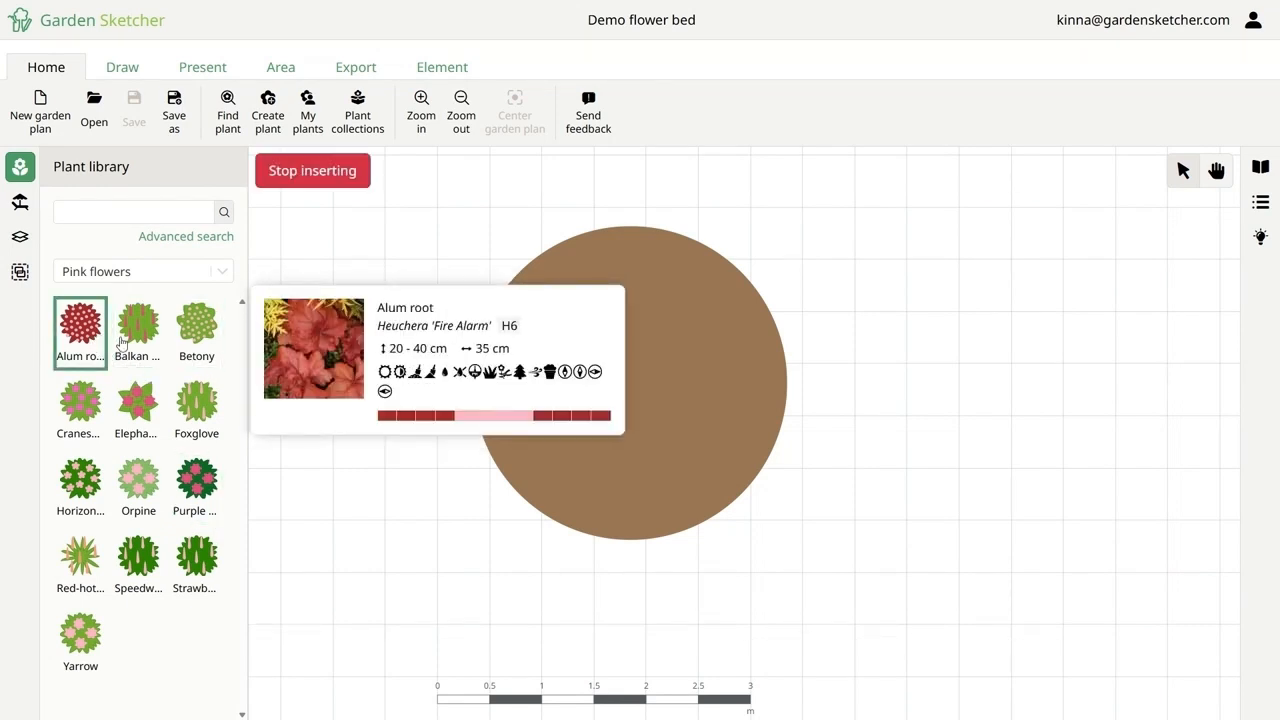
left_click(570, 507)
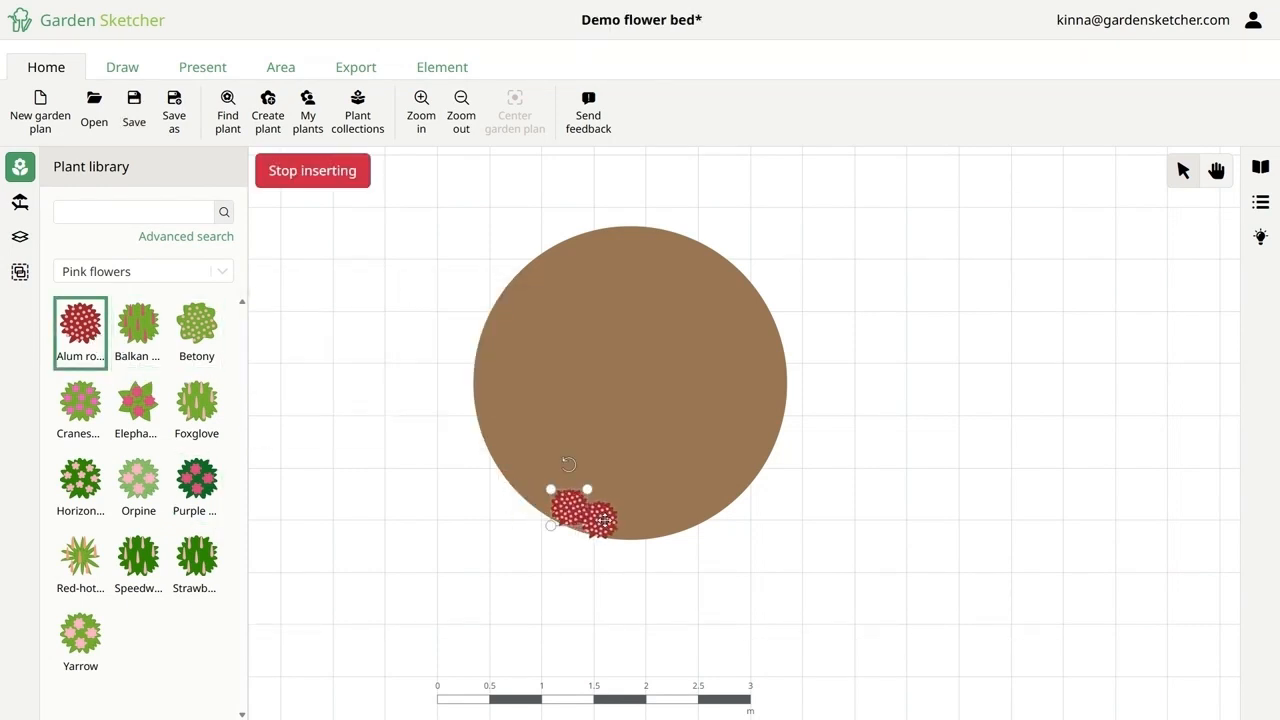
left_click(604, 519)
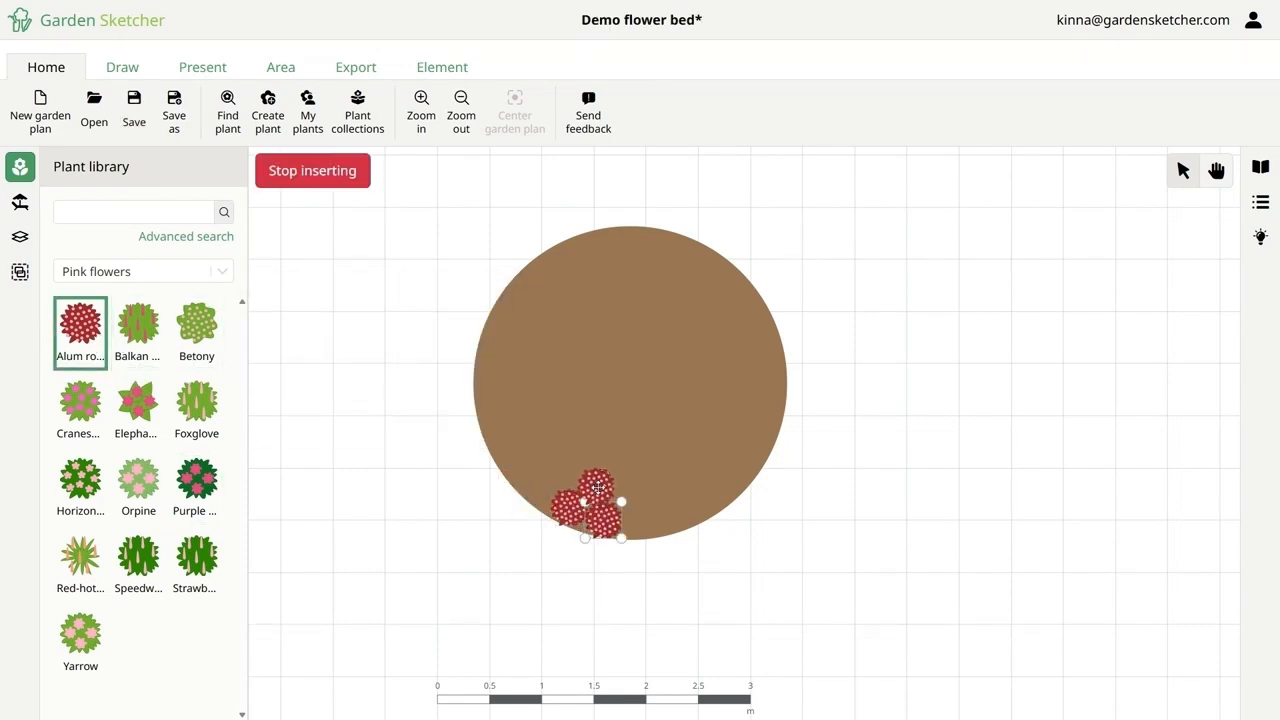
left_click(598, 487)
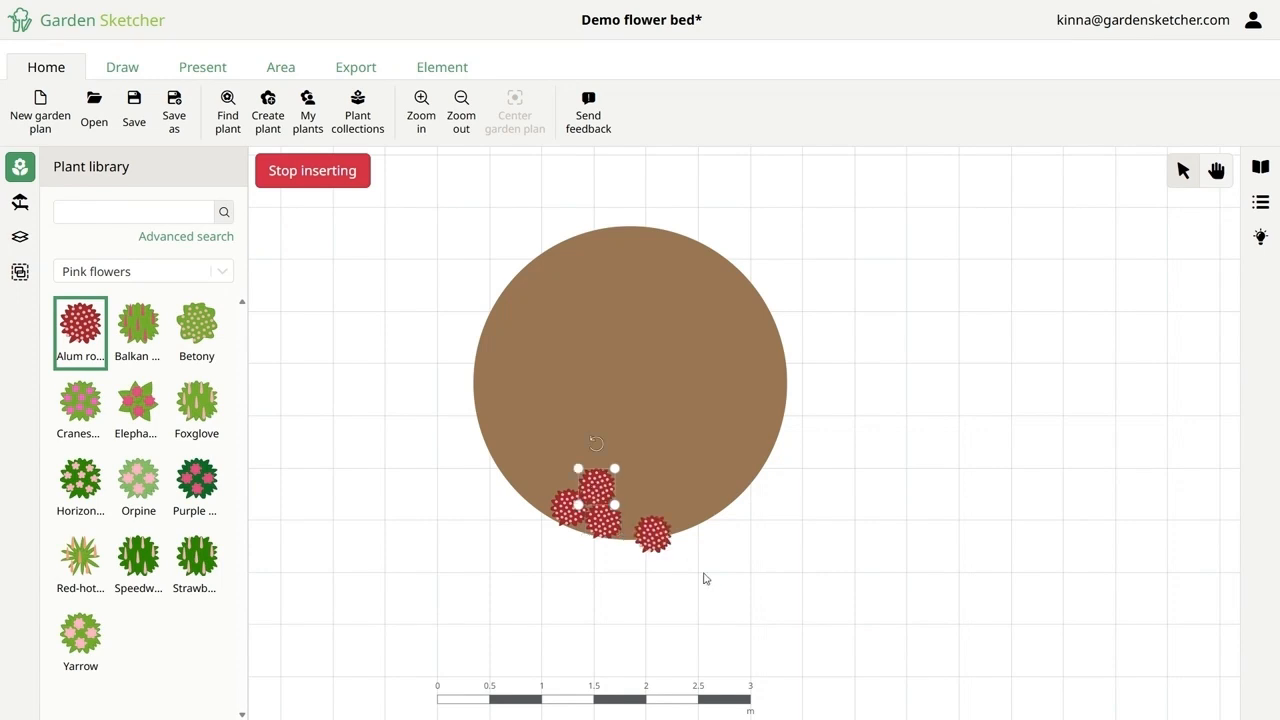
left_click(312, 172)
Insert five Elephant's ears plants along the bed's lower-left edge, directly beside the Alum root group.
left_click(138, 410)
left_click(540, 489)
left_click(519, 469)
left_click(502, 446)
left_click(547, 462)
left_click(570, 477)
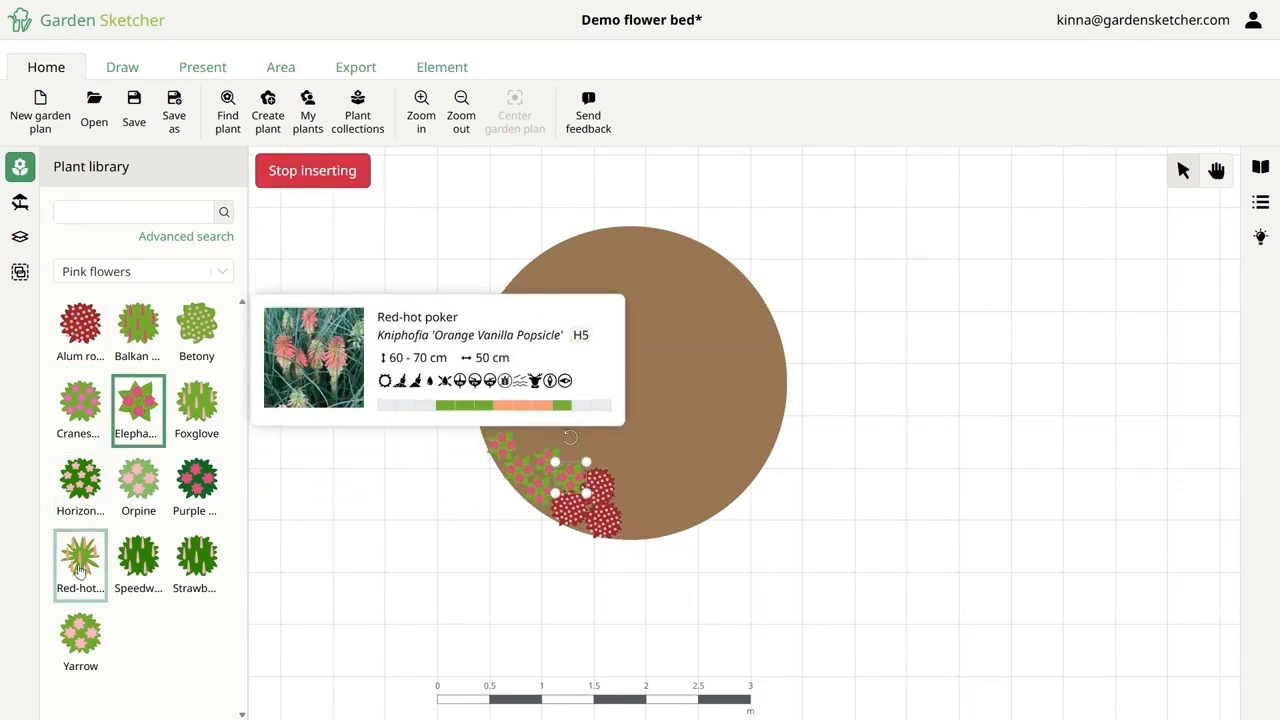
Insert three Speedwell plants in the left part of the bed, just inside the Elephant's ears group.
left_click(138, 566)
left_click(532, 431)
left_click(566, 394)
left_click(577, 441)
Insert five Balkan clary plants along the left edge of the round bed, above the Elephant's ears and beside the Speedwell.
left_click(197, 566)
left_click(80, 643)
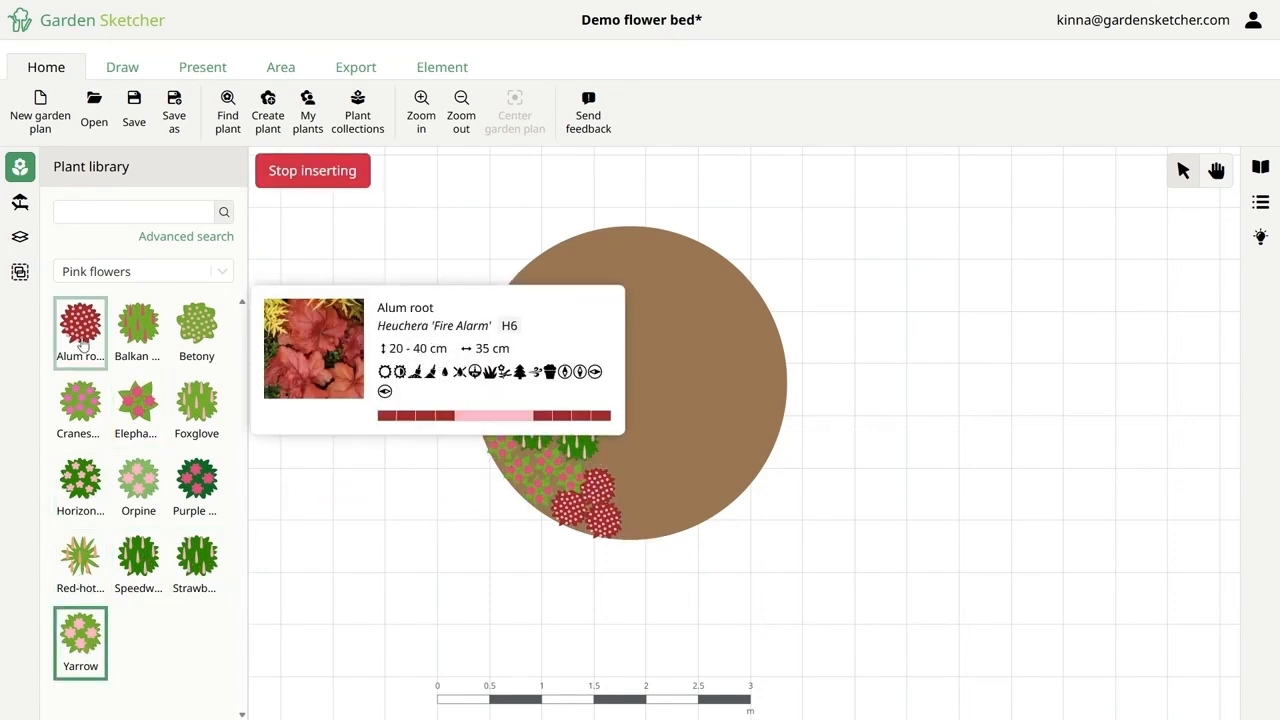
left_click(138, 333)
left_click(495, 408)
left_click(529, 386)
left_click(490, 371)
left_click(529, 352)
left_click(498, 331)
Insert three Betony plants along the bed's lower-right edge beside the Alum root, and three Yarrow plants just inside that edge planting.
left_click(197, 333)
left_click(646, 515)
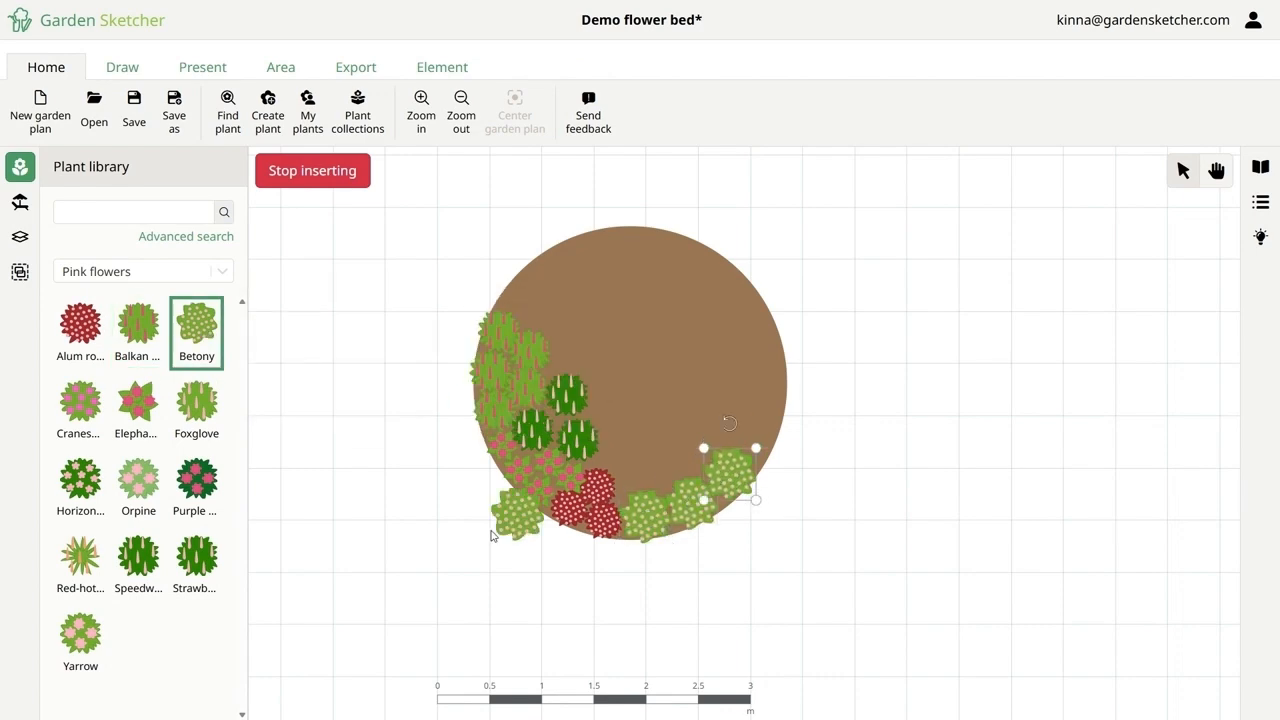
left_click(80, 643)
left_click(632, 470)
left_click(612, 437)
left_click(665, 463)
Insert five Horizontal calico aster plants from the bed's right edge inward, directly above the Betony group.
left_click(80, 482)
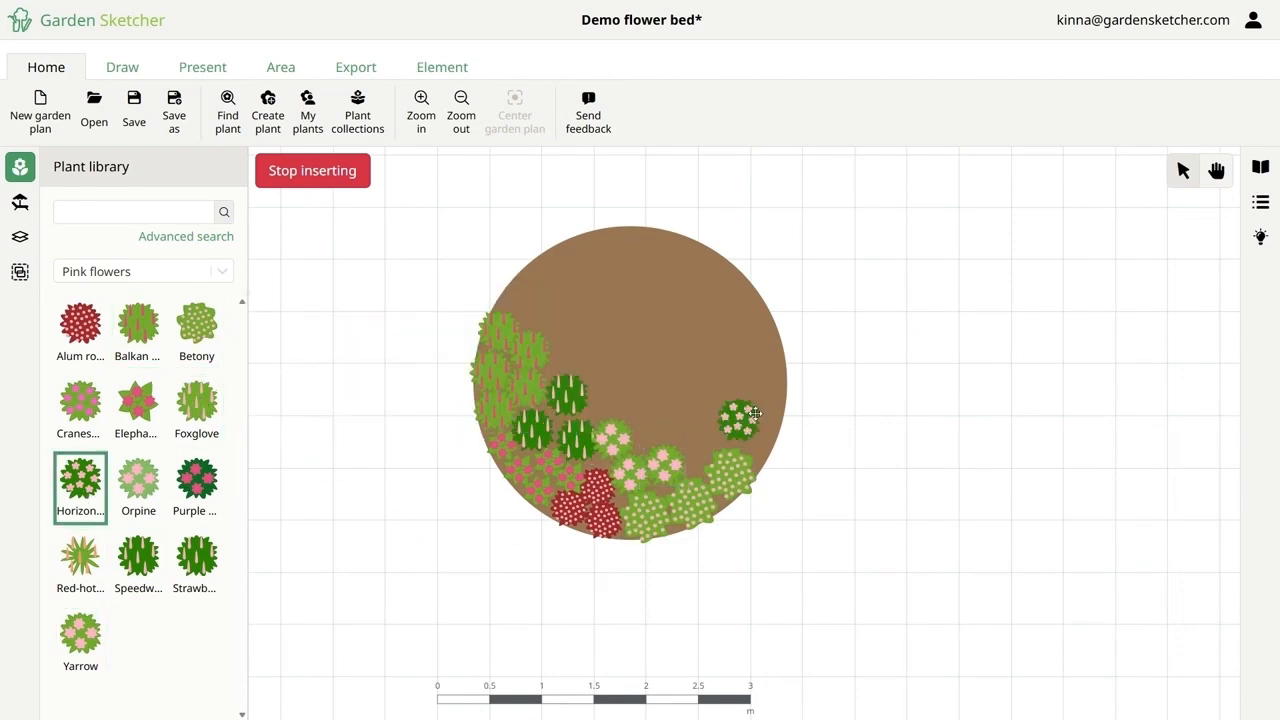
left_click(757, 437)
left_click(770, 397)
left_click(734, 407)
left_click(713, 431)
left_click(690, 454)
Insert five Cranesbill plants along the bed's upper-left edge, above the Balkan clary group.
left_click(80, 408)
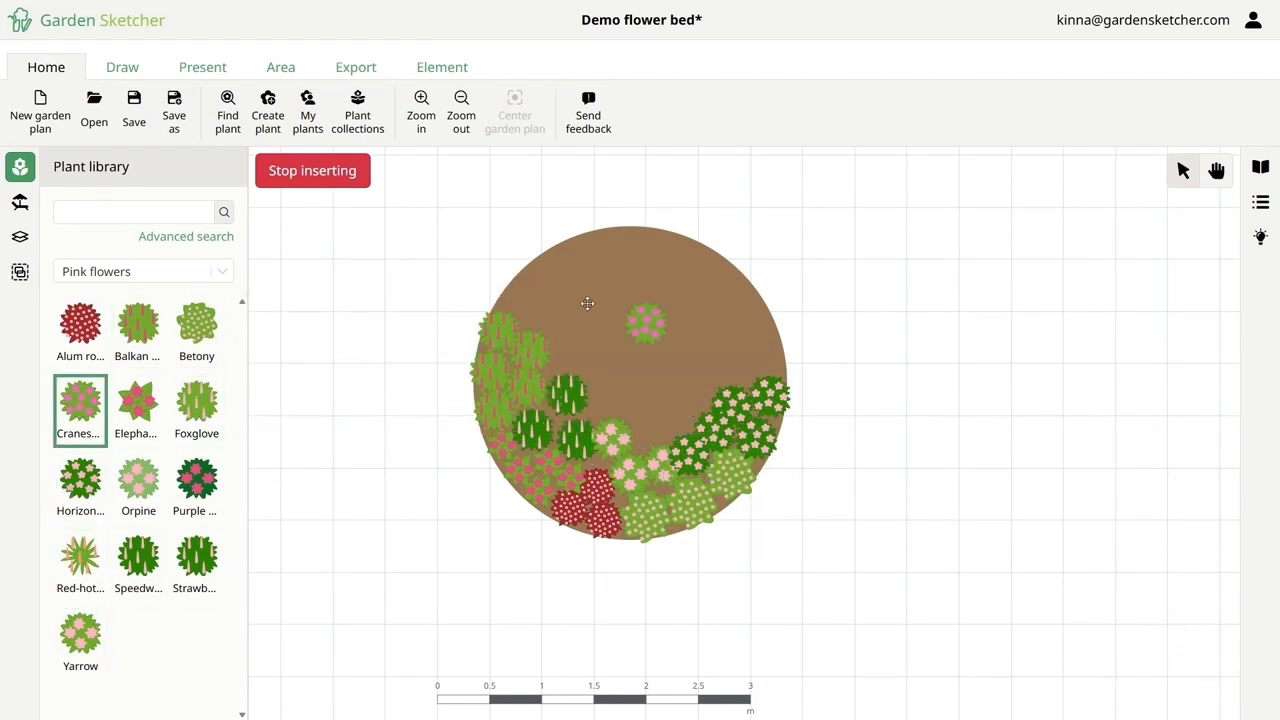
left_click(513, 303)
left_click(543, 268)
left_click(579, 254)
left_click(549, 317)
left_click(577, 283)
Insert five Orpine plants along the bed's upper-right edge, above the Horizontal calico asters.
left_click(138, 486)
left_click(768, 360)
left_click(732, 354)
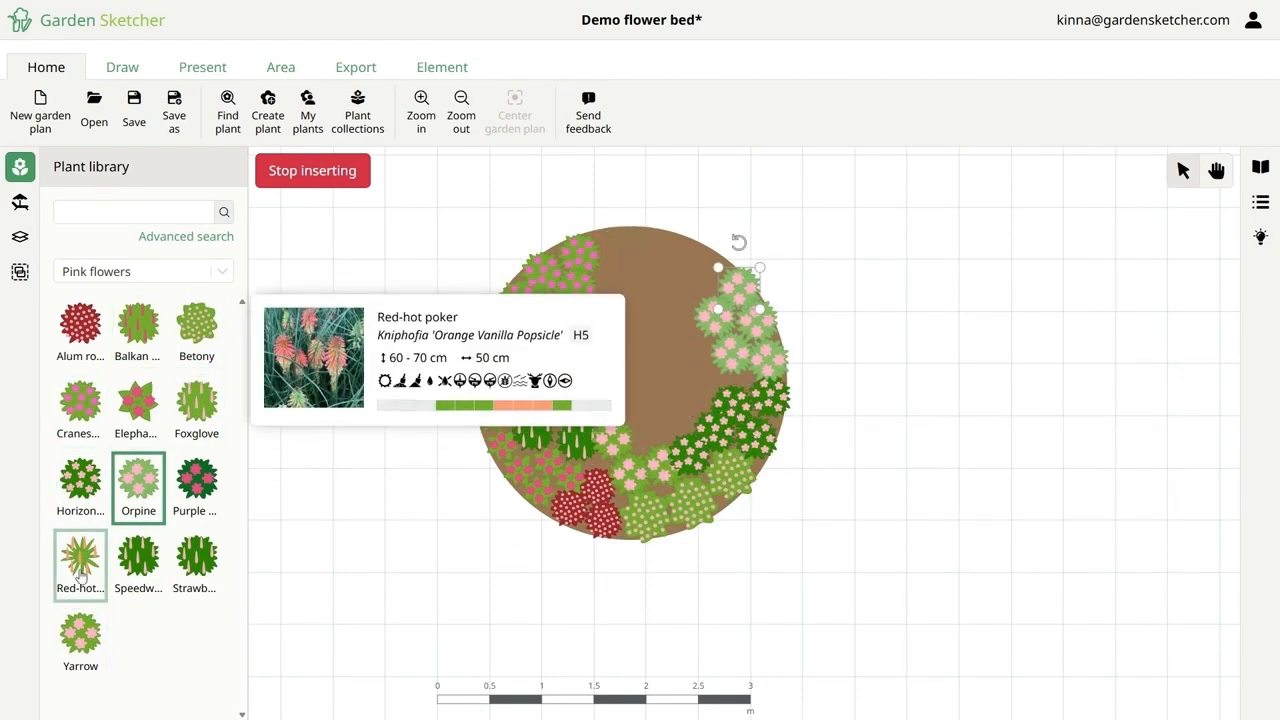
Insert a diagonal row of three Red-hot poker plants along the inner side of the Horizontal calico aster group.
left_click(81, 577)
left_click(655, 425)
left_click(690, 404)
left_click(706, 374)
Insert a group of three Alum root plants on the bed's upper-right edge, above the Orpine group.
left_click(80, 332)
left_click(714, 264)
left_click(679, 249)
left_click(691, 283)
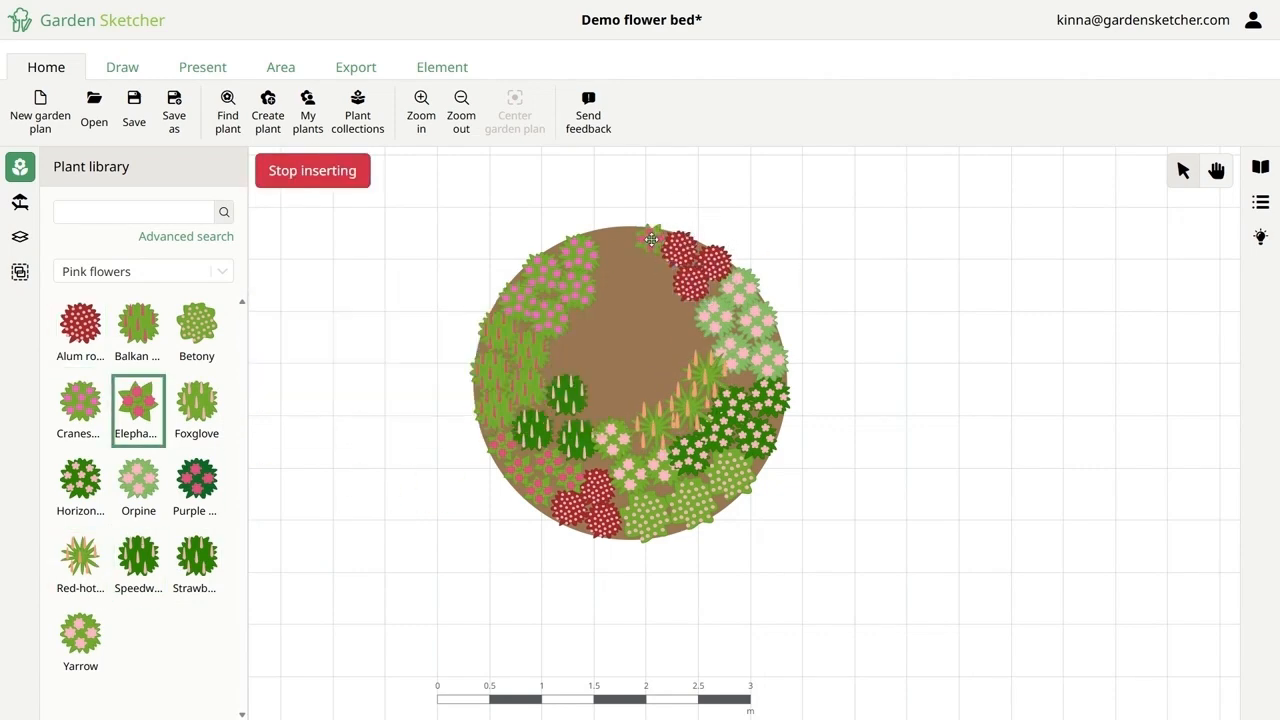
Insert five Elephant's ears plants along the bed's top edge, between the Cranesbill and the upper Alum root group.
left_click(651, 240)
left_click(626, 238)
left_click(602, 243)
left_click(635, 263)
left_click(609, 267)
Insert three Strawberry foxglove plants in a row just inside the upper Alum root and Orpine groups.
left_click(197, 578)
left_click(685, 338)
left_click(657, 275)
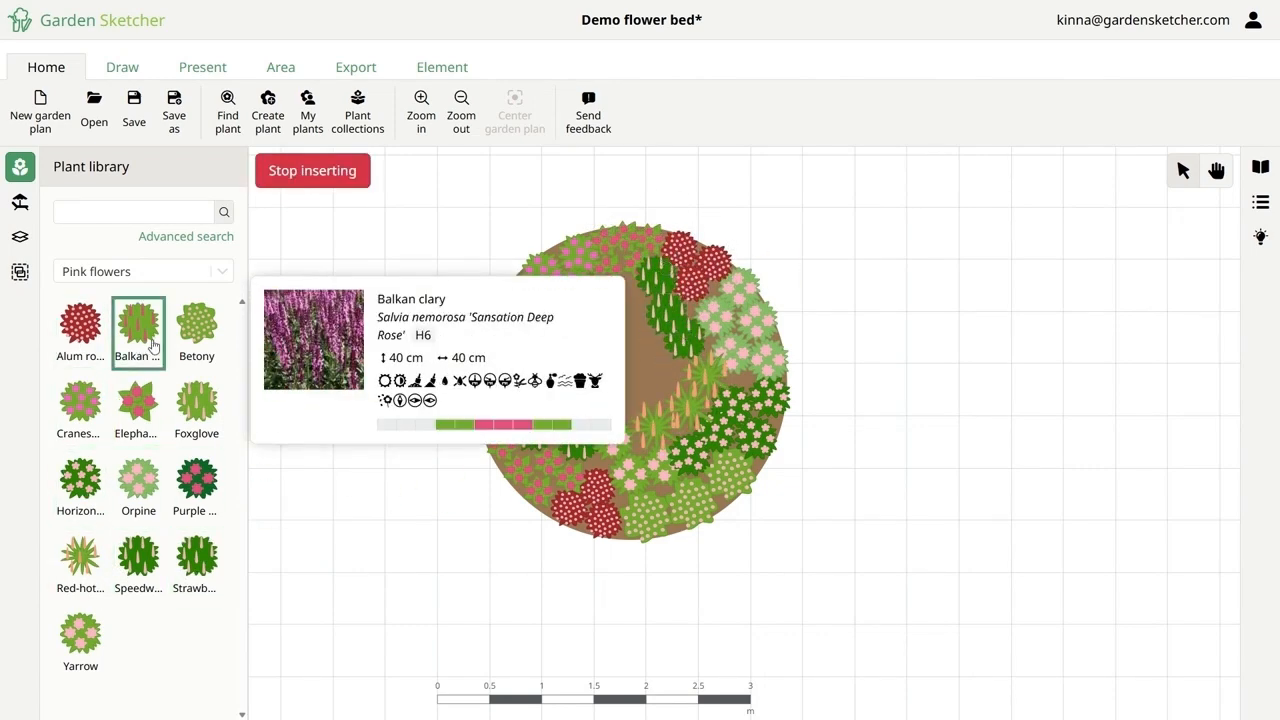
Insert three Red-hot poker plants in the upper middle of the bed, between the Cranesbill and the Strawberry foxglove.
left_click(502, 350)
left_click(197, 334)
left_click(597, 308)
left_click(81, 566)
left_click(626, 297)
Insert three Yarrow plants in the centre of the bed, between the upper Red-hot pokers and the lower Yarrow group.
left_click(80, 643)
left_click(567, 355)
left_click(606, 407)
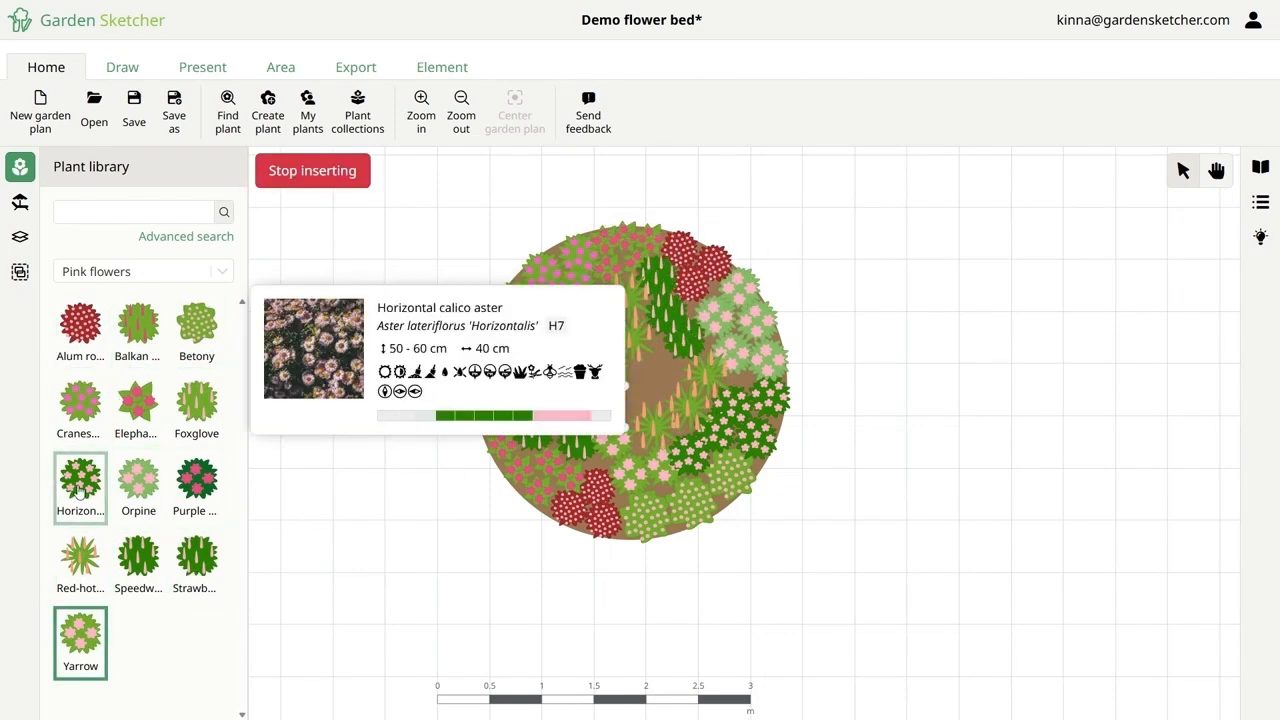
Insert two Speedwell plants in the centre of the bed below the Strawberry foxglove, and stop inserting.
left_click(138, 565)
left_click(663, 364)
left_click(634, 391)
left_click(337, 175)
left_click(422, 250)
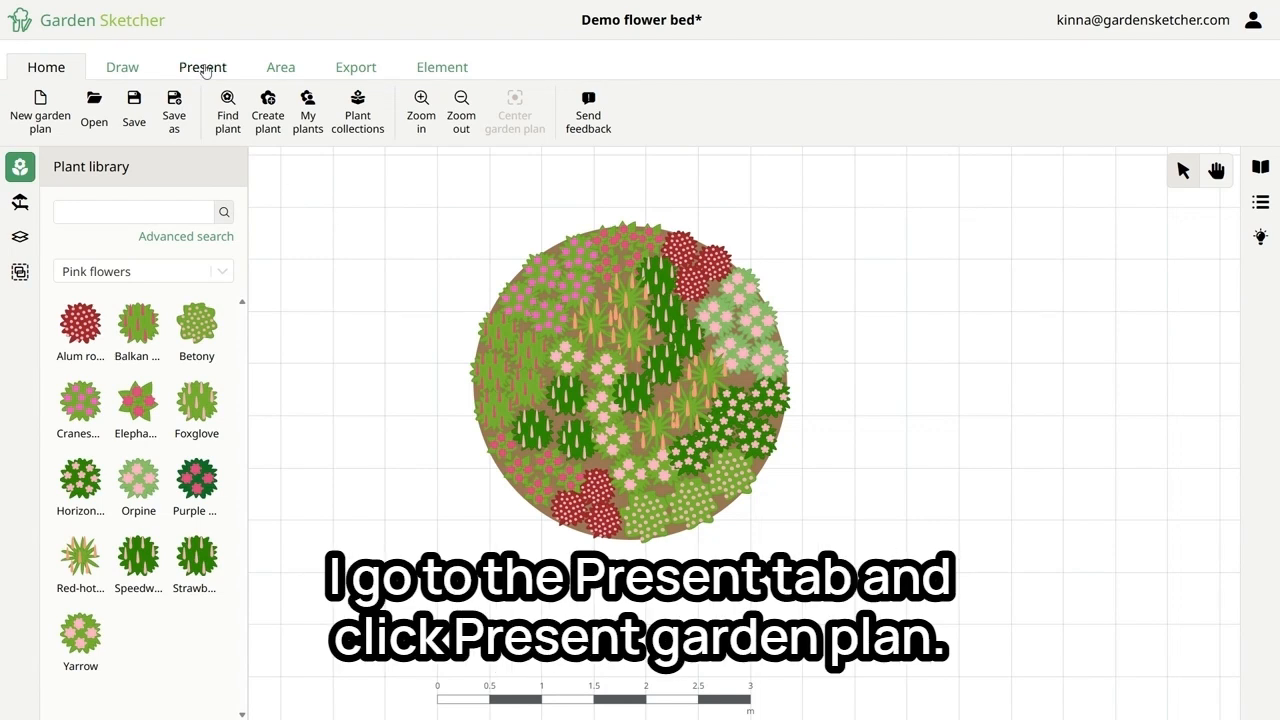
Present the garden plan month by month from January to December, and end the presentation.
left_click(203, 68)
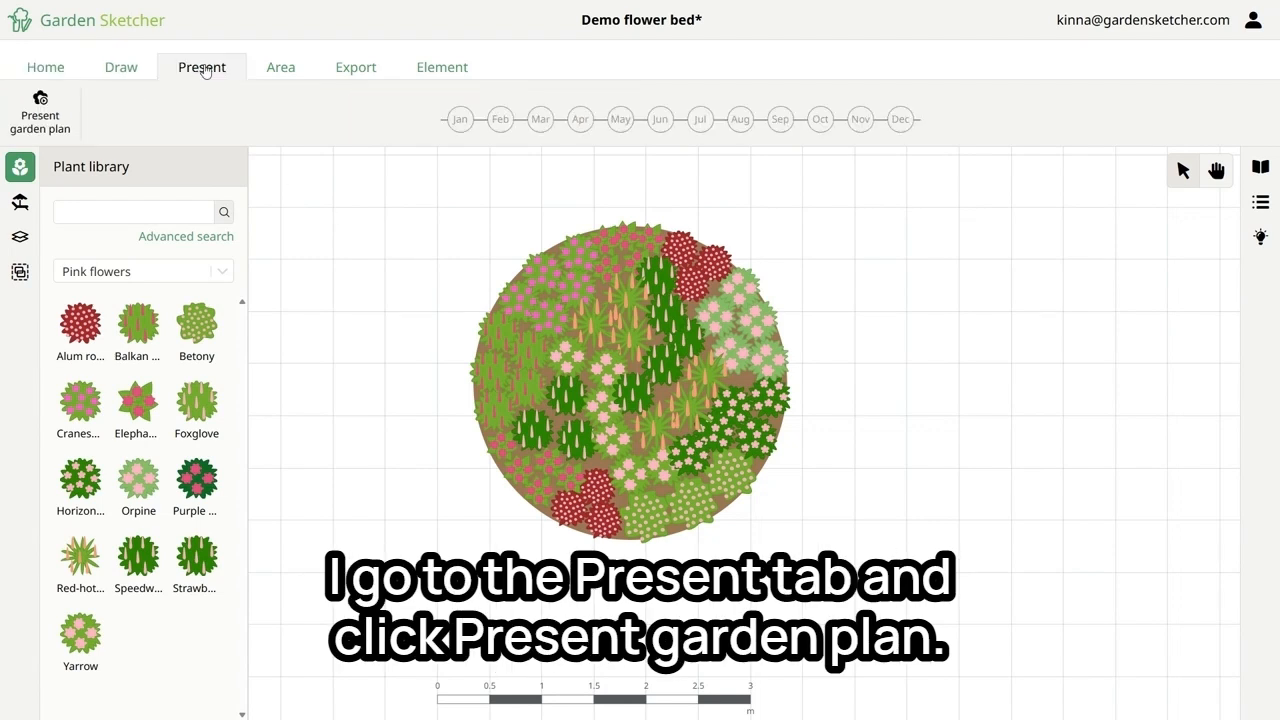
left_click(47, 118)
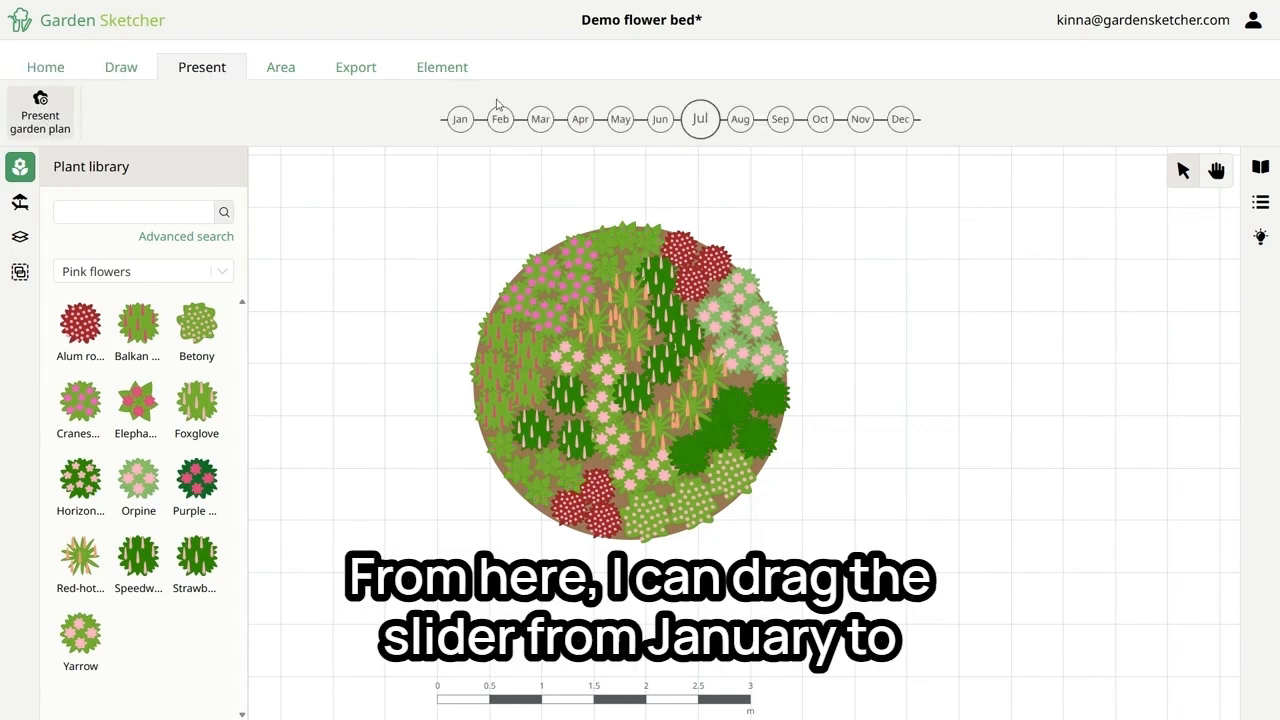
left_click(457, 119)
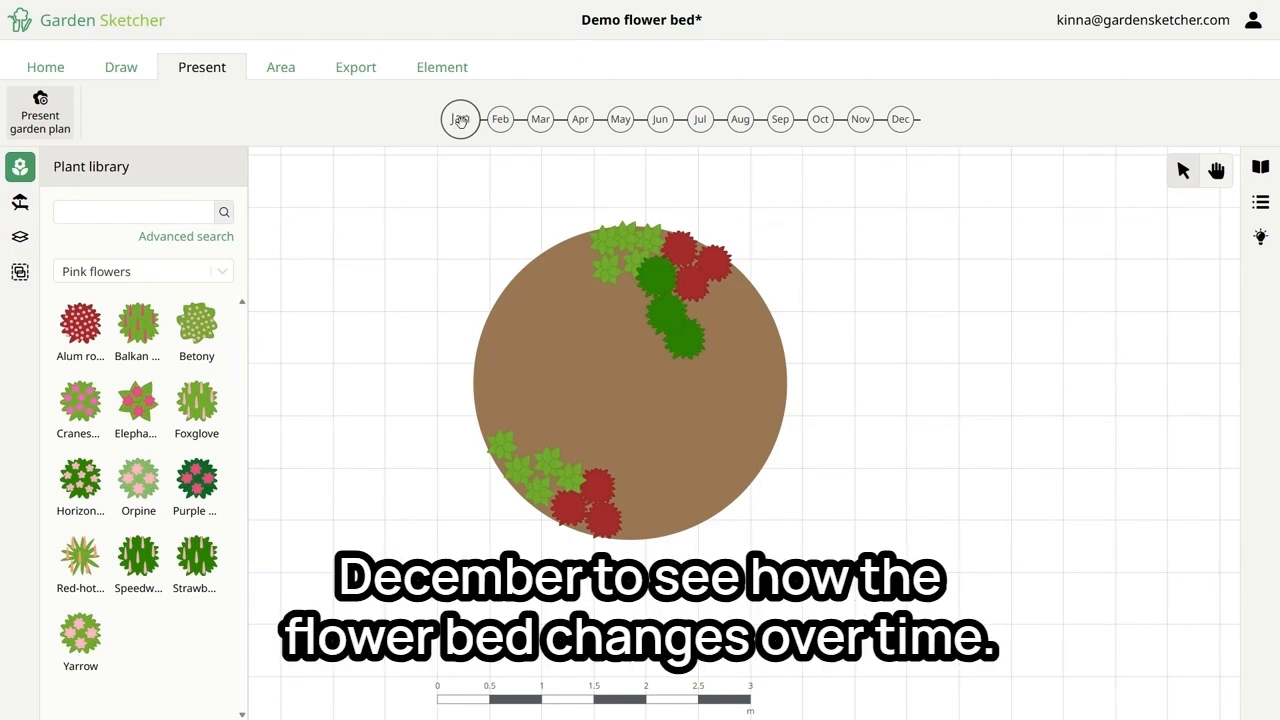
left_click_drag(460, 119, 900, 119)
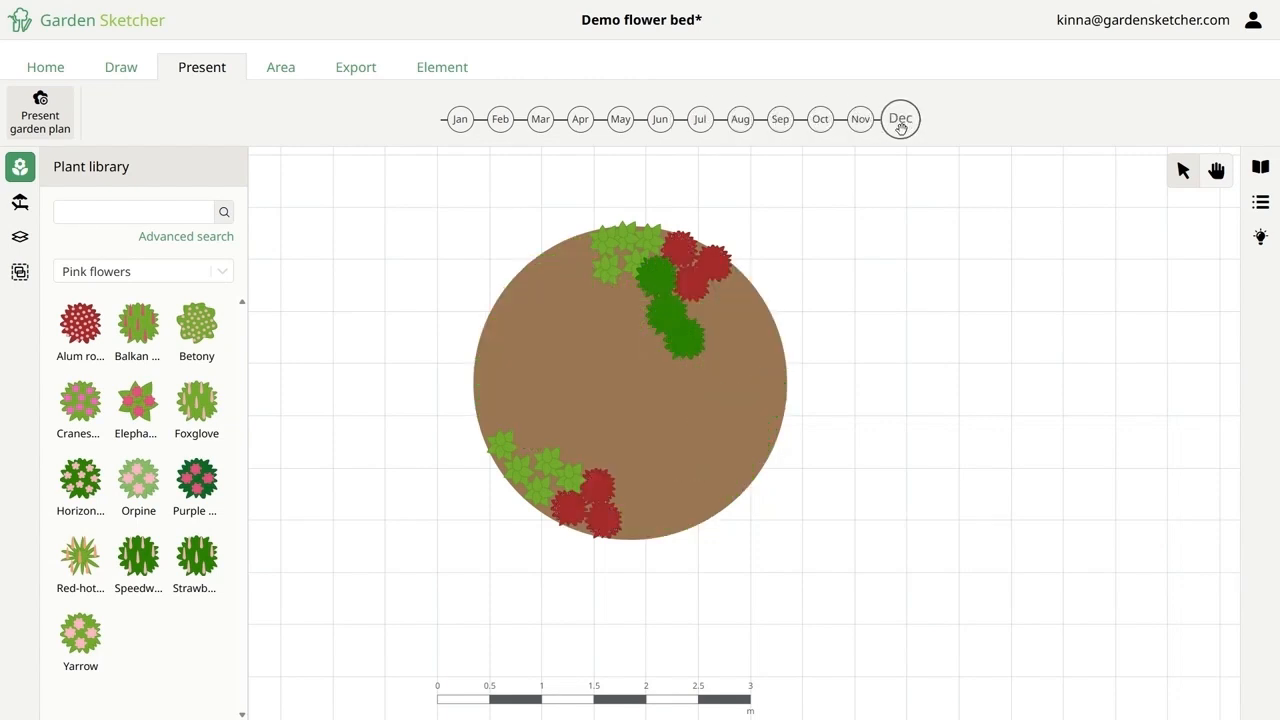
left_click(40, 112)
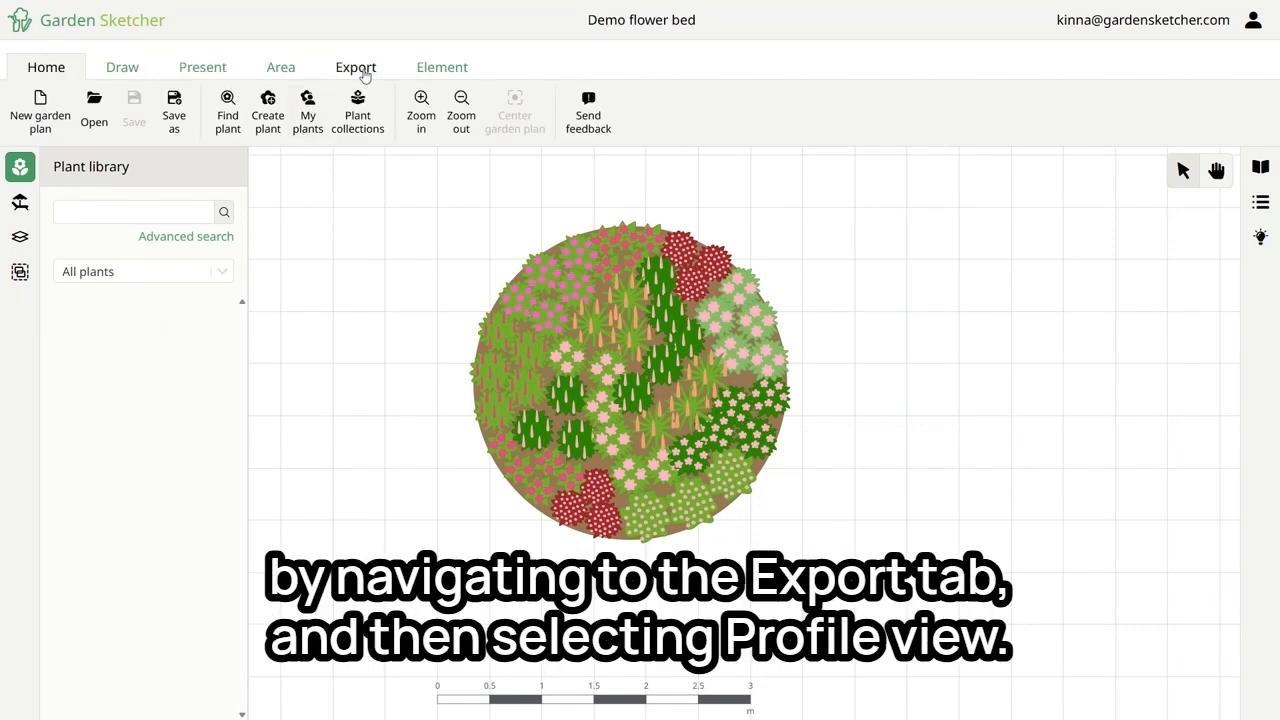
Generate a profile view of the flower bed from a viewpoint about 2.8 m to its right, looking left across the bed.
left_click(364, 72)
left_click(173, 125)
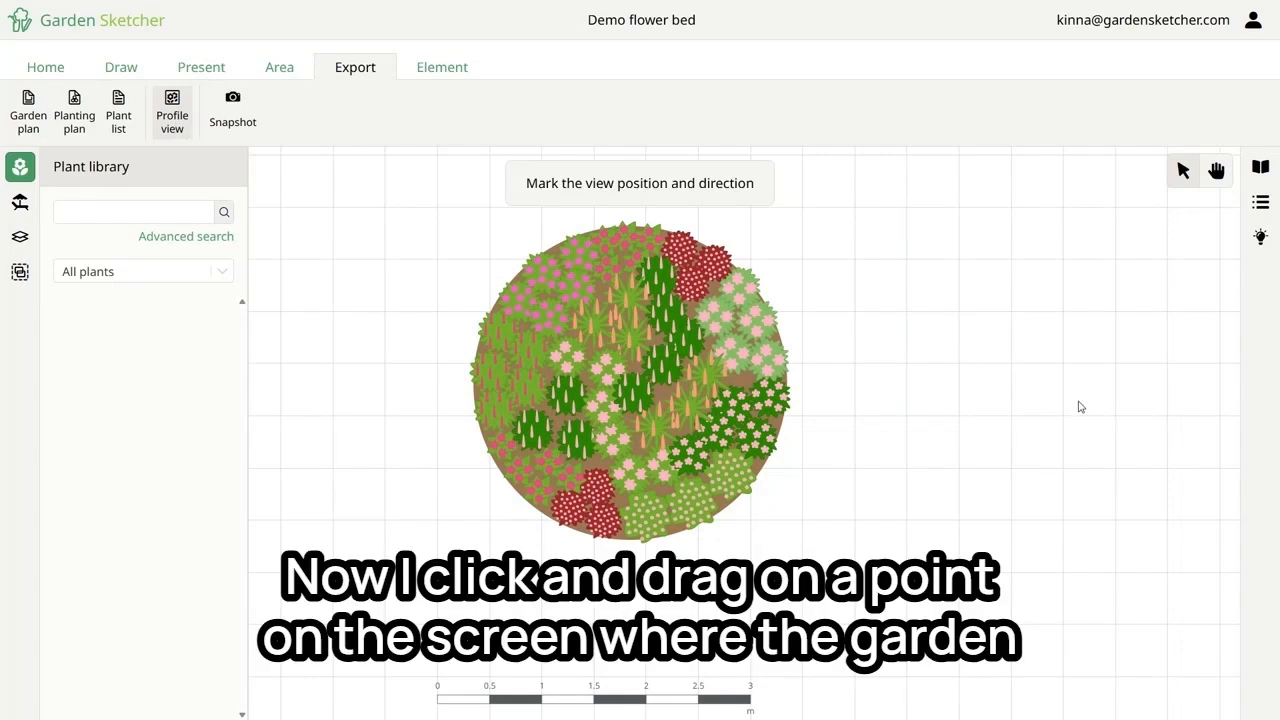
left_click_drag(1073, 403, 452, 395)
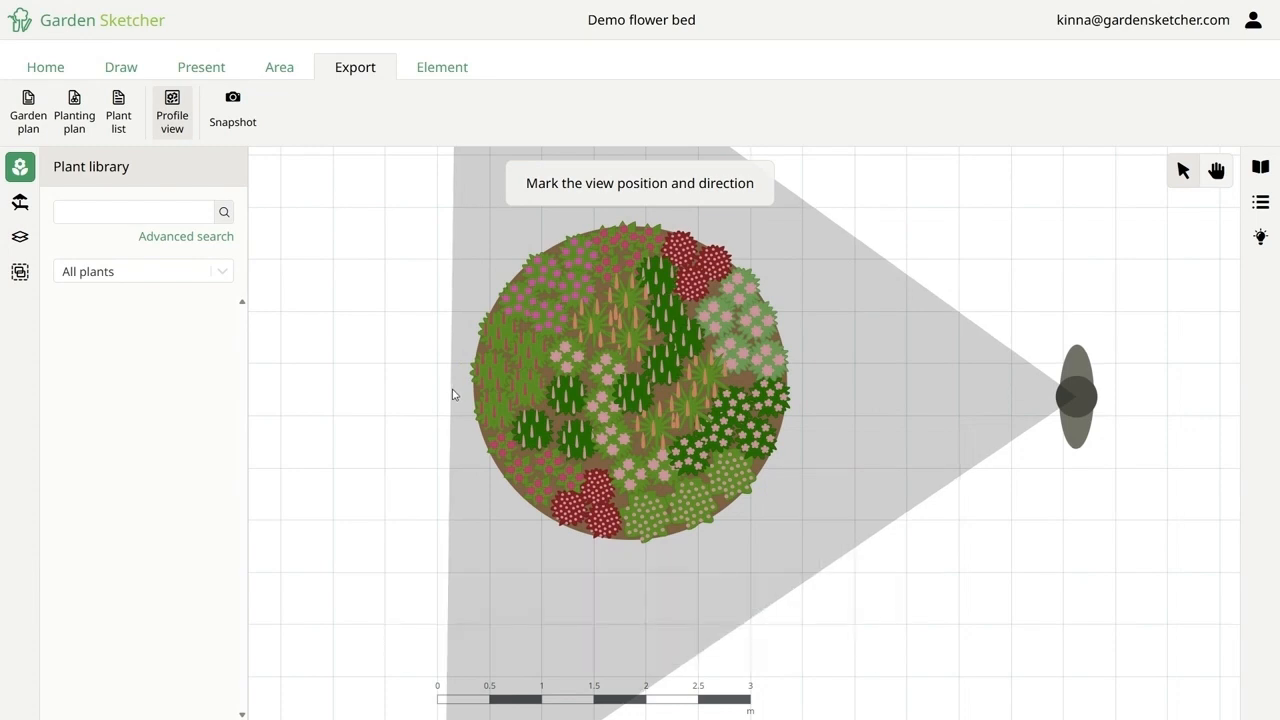
left_click_drag(452, 395, 452, 395)
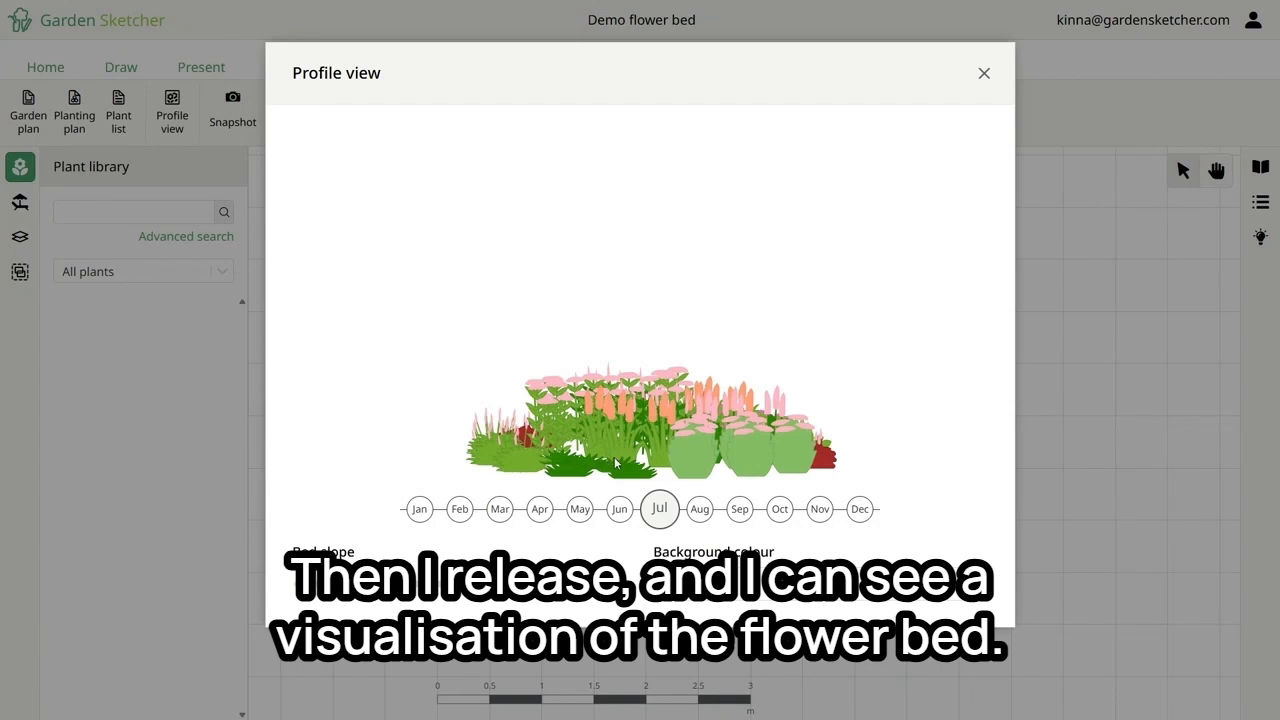
Examine the profile view from January to December, with the initial bed slope and with a steeper one, and close it.
left_click(420, 509)
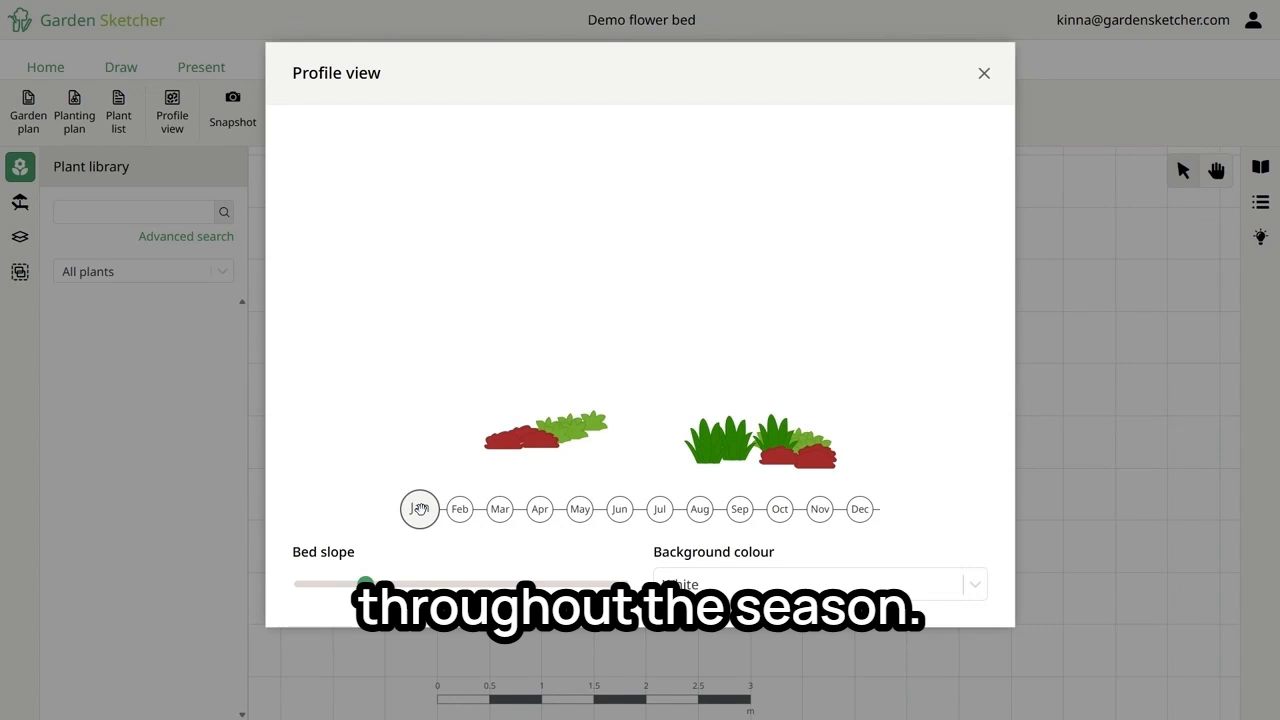
left_click_drag(420, 509, 863, 521)
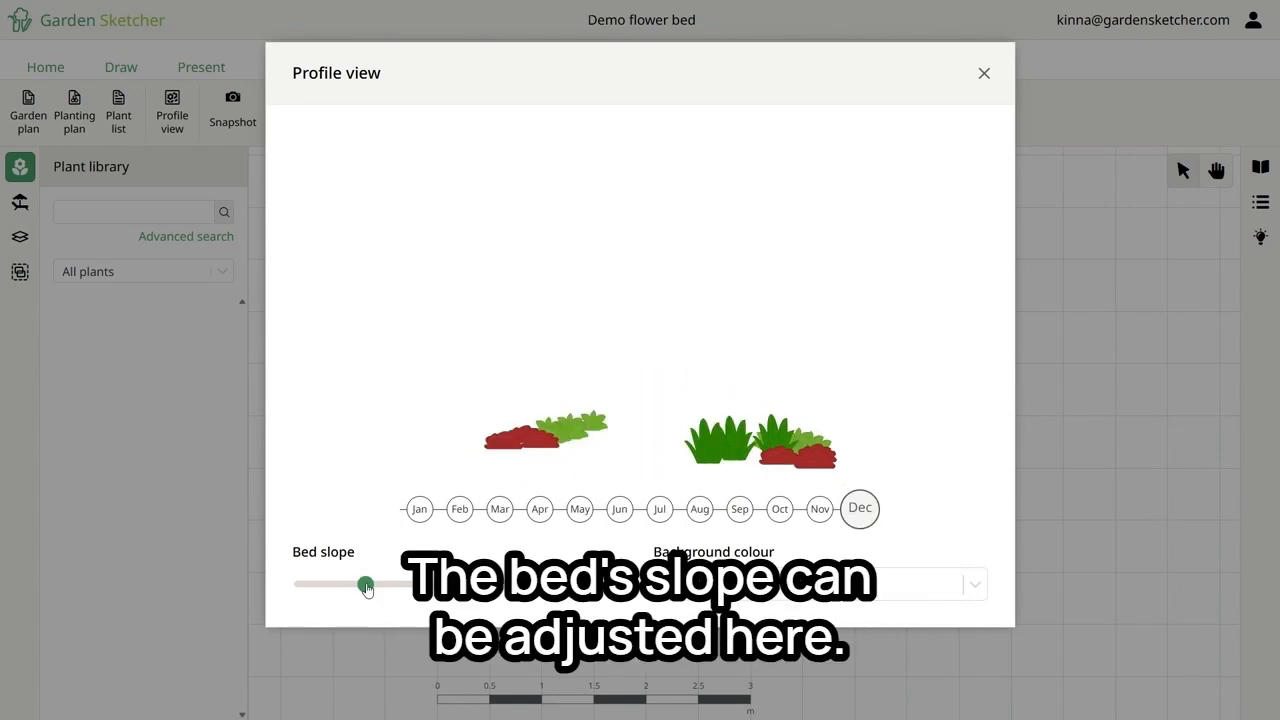
left_click_drag(367, 589, 460, 586)
left_click_drag(422, 508, 860, 509)
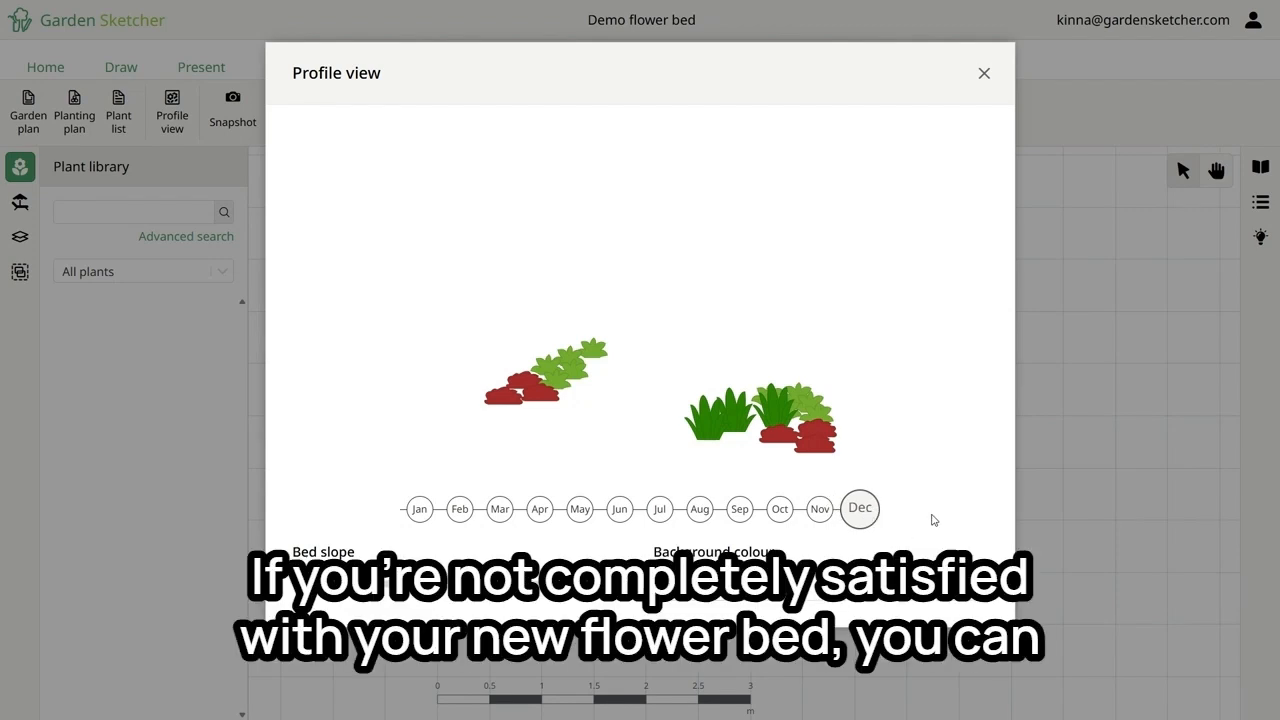
left_click(984, 73)
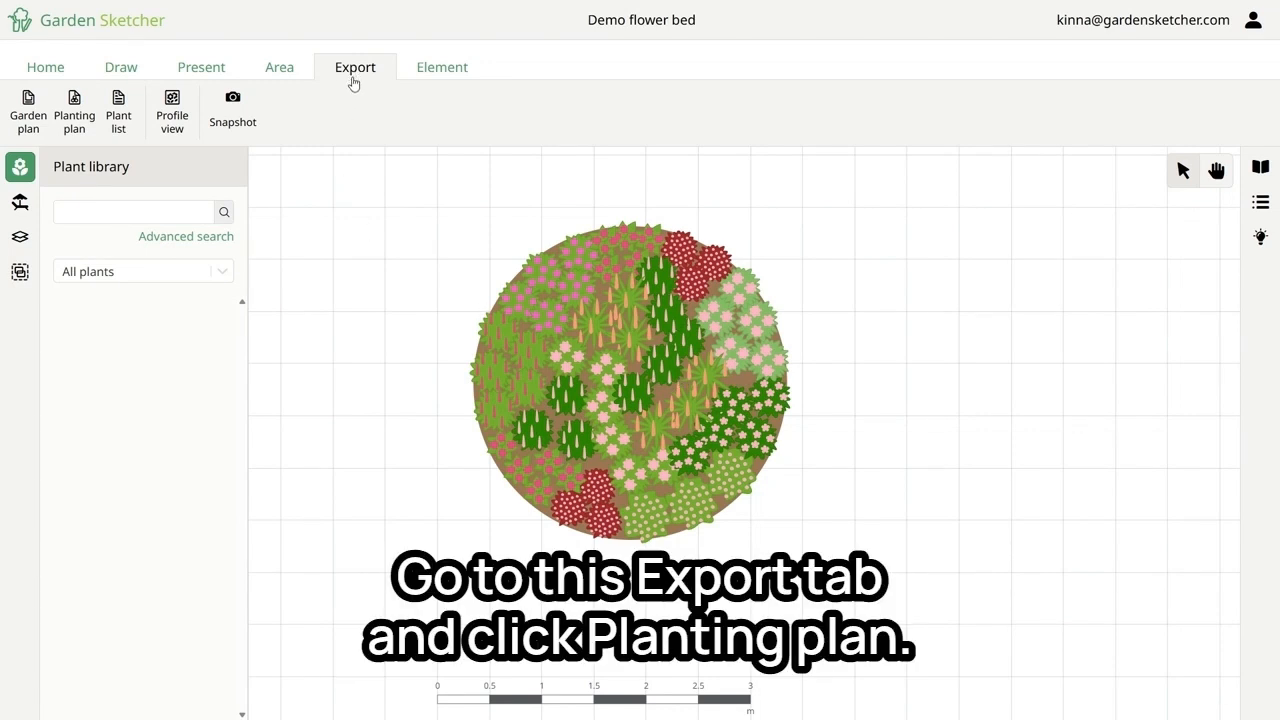
Export the planting plan as a PDF named Pink flowers at scale 1:25, with the page area placed around the flower bed.
left_click(72, 118)
left_click(544, 171)
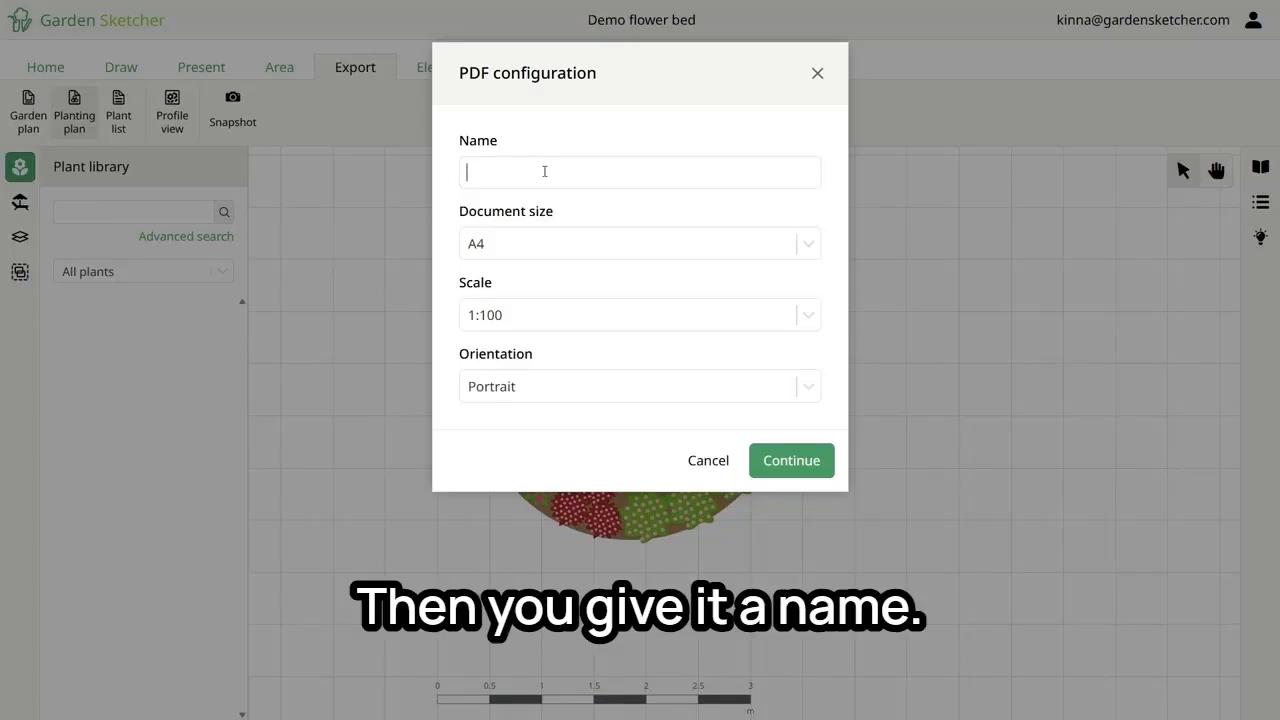
type("Pink ")
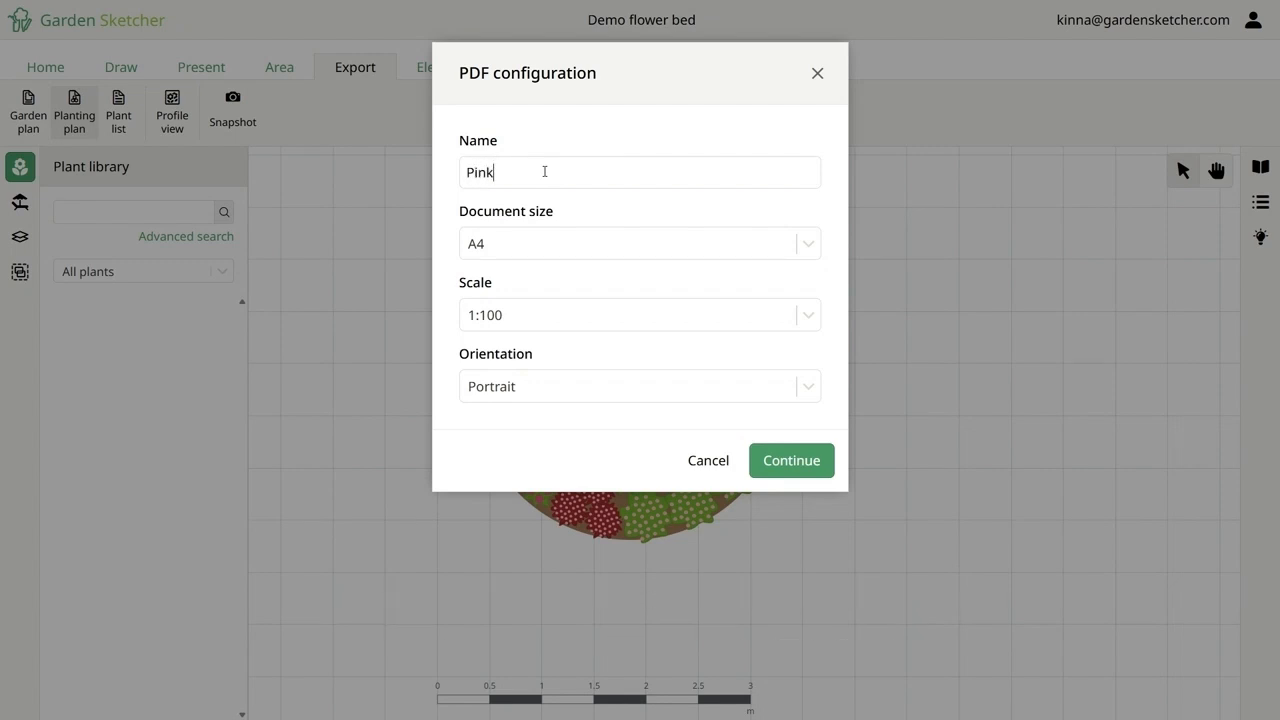
type("flowers")
left_click(520, 316)
left_click(515, 352)
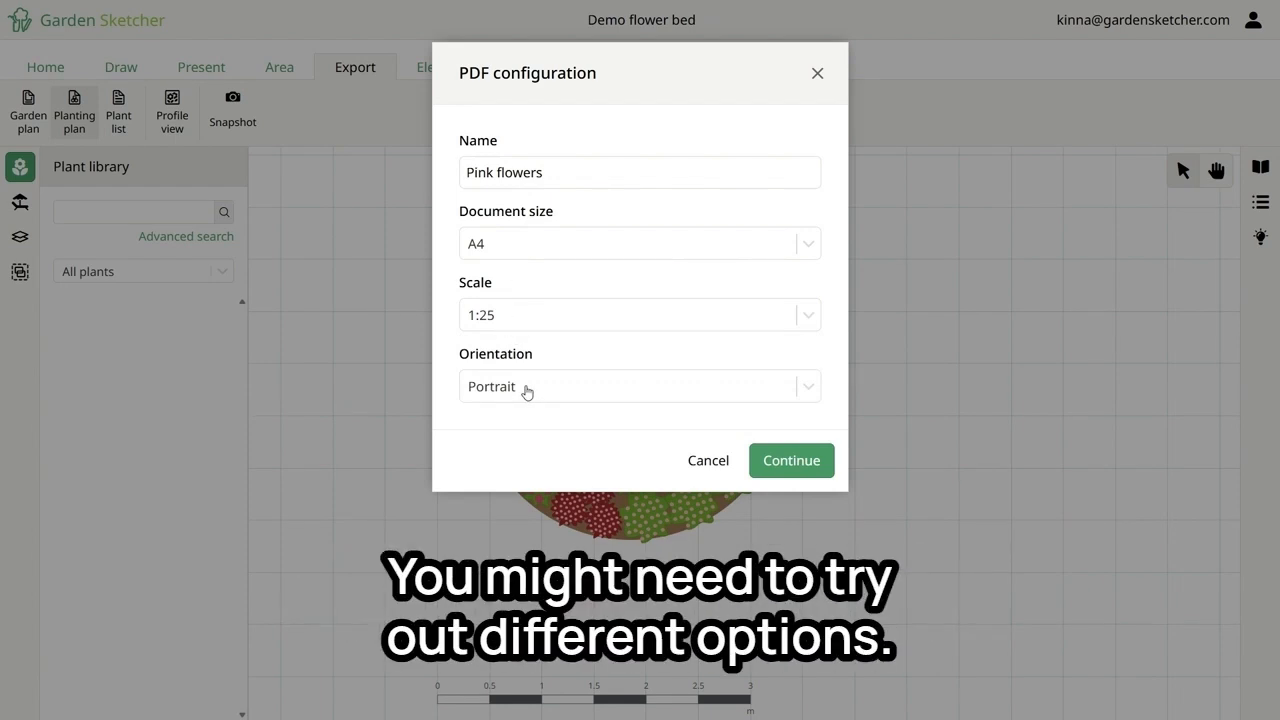
left_click(790, 463)
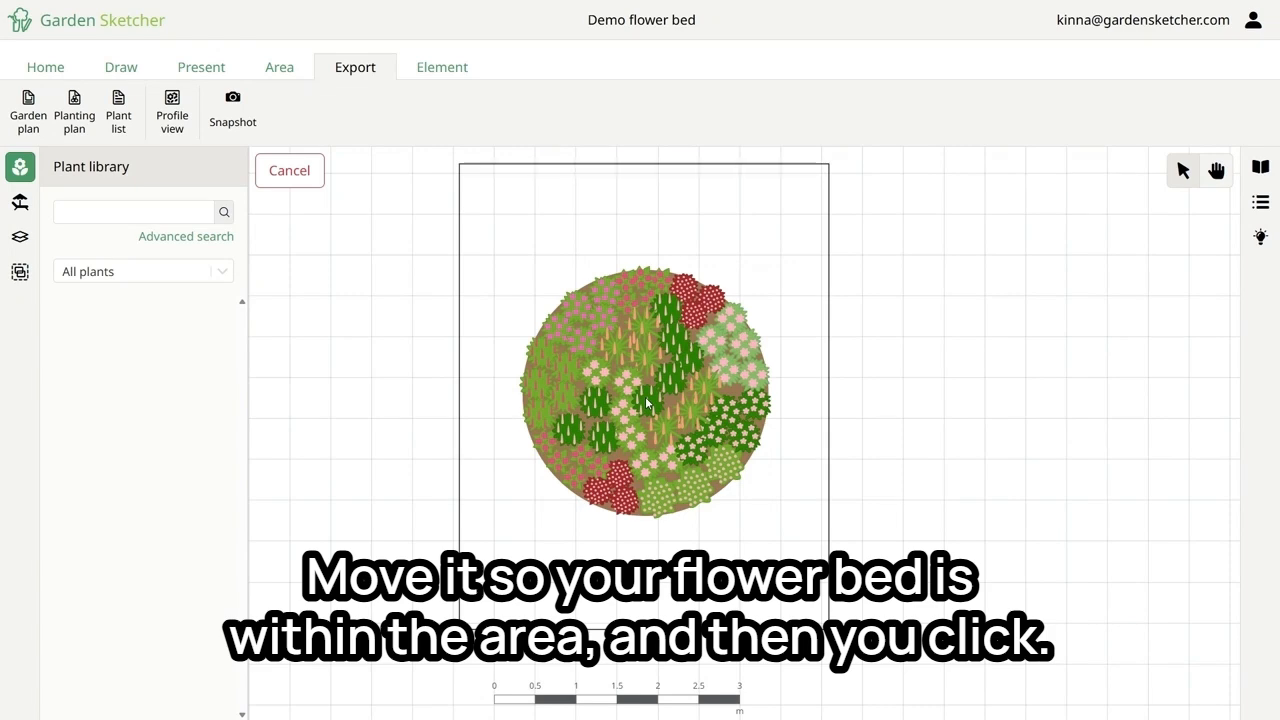
left_click(645, 396)
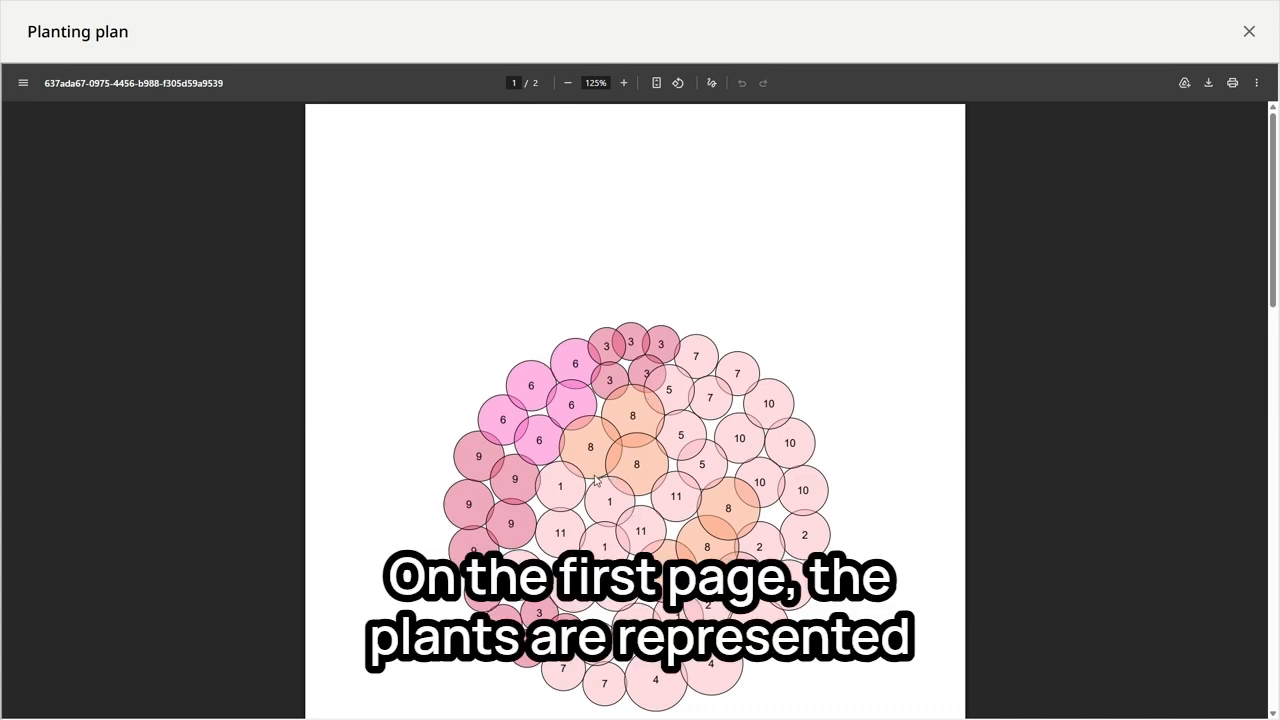
Examine both pages of the planting plan, comparing the numbered plant circles with the plant list.
scroll(657, 302, "down", 6)
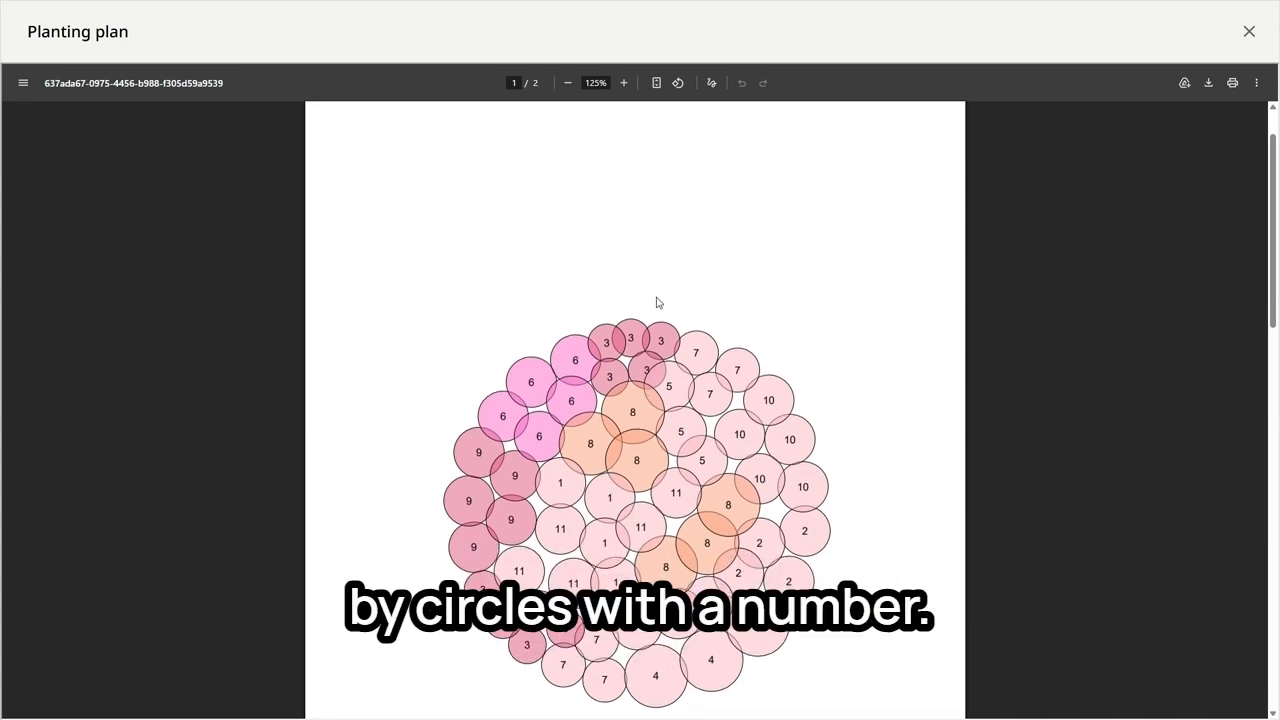
scroll(657, 302, "down", 4)
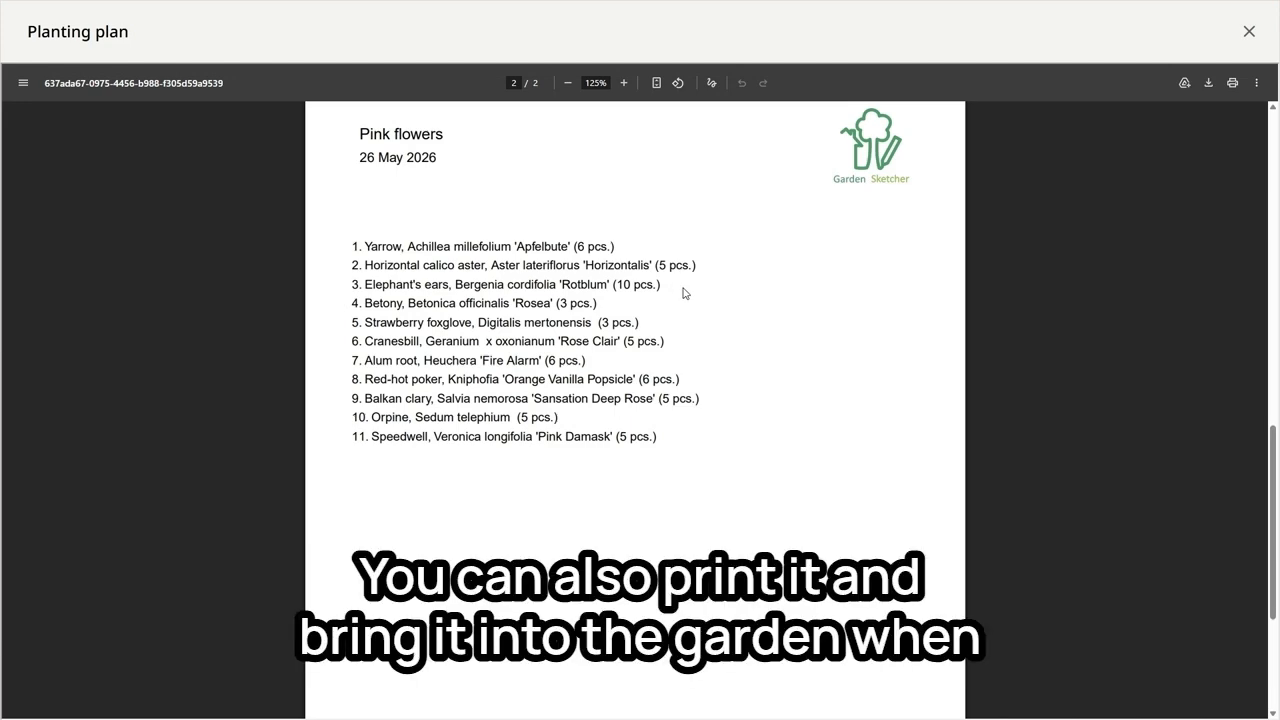
scroll(684, 292, "up", 10)
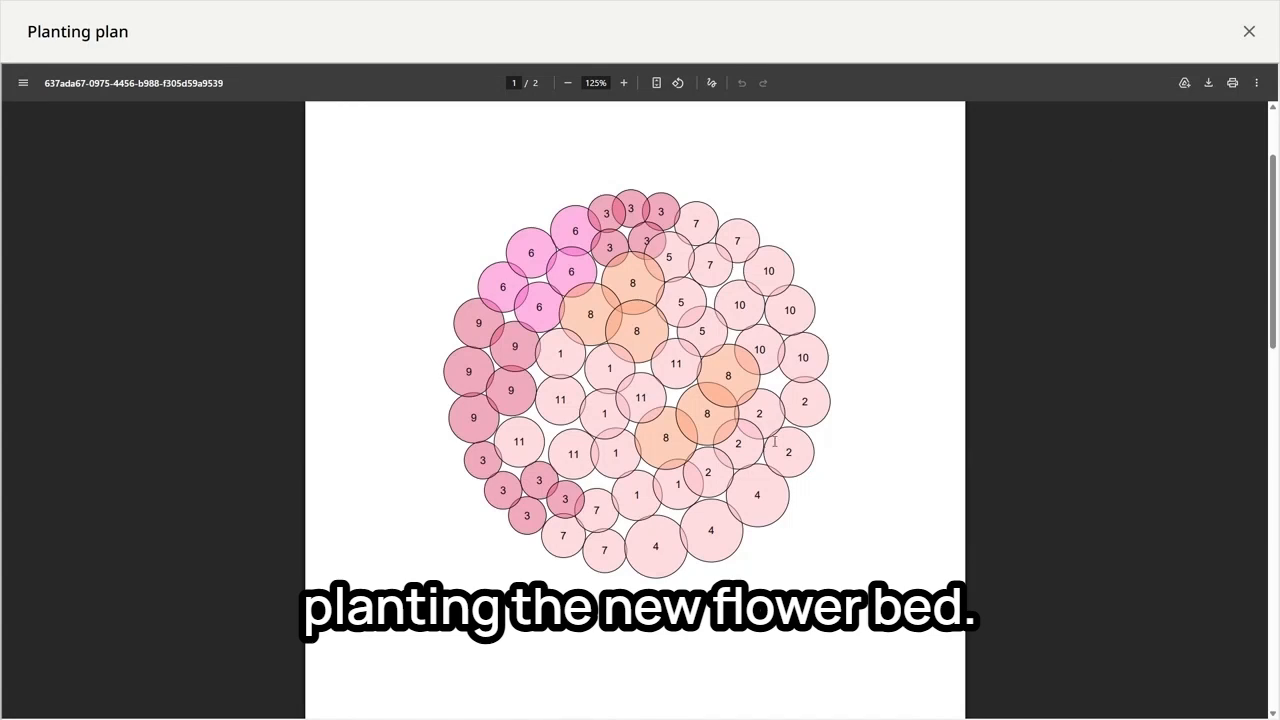